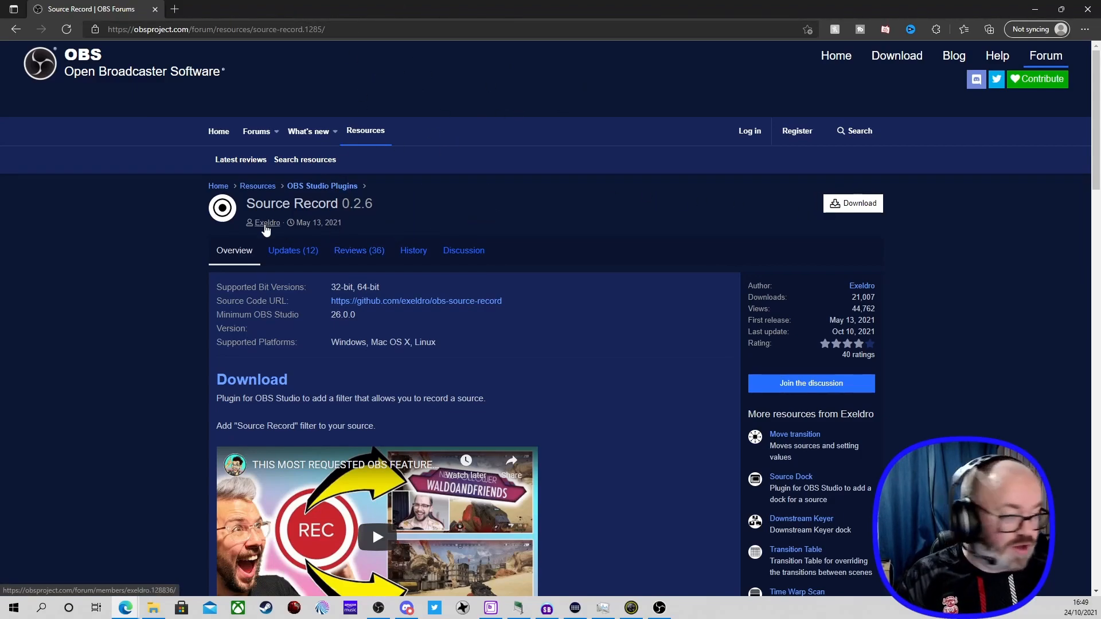
# View the downloadable files for the Source Record plugin, including source-record-0.2.6-windows-installer.zip, and close the file list
pyautogui.moveTo(265, 229)
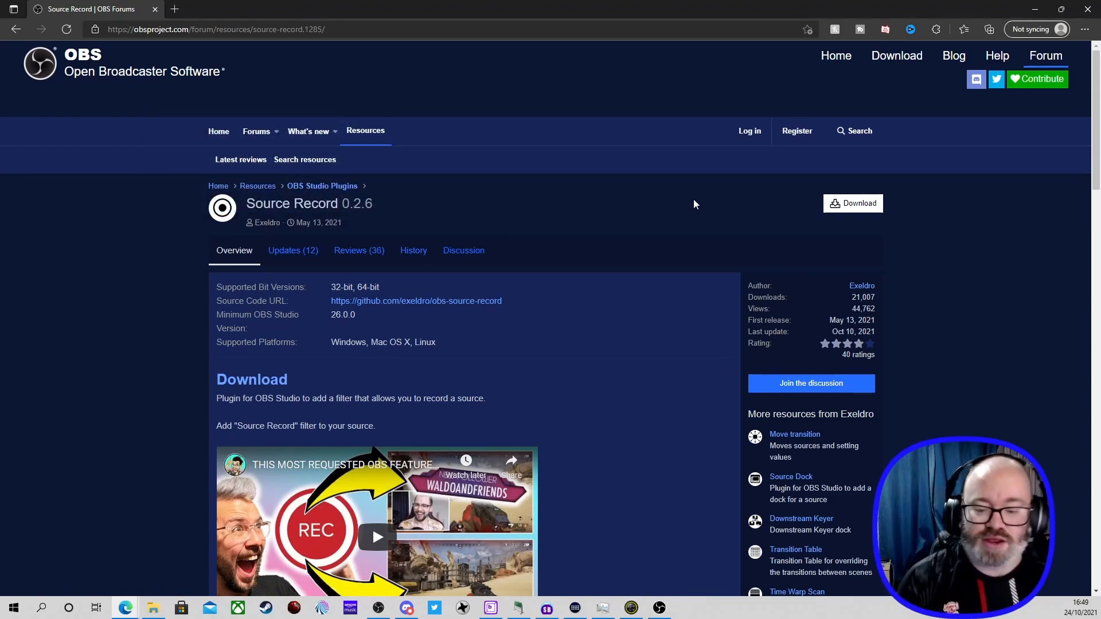
pyautogui.click(876, 212)
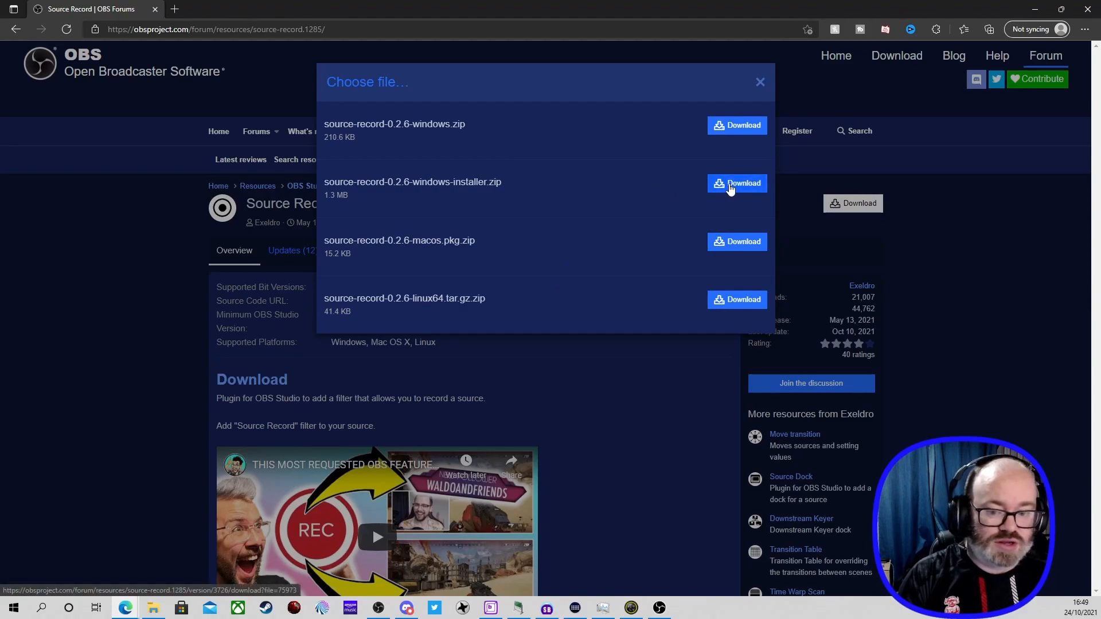
pyautogui.click(730, 186)
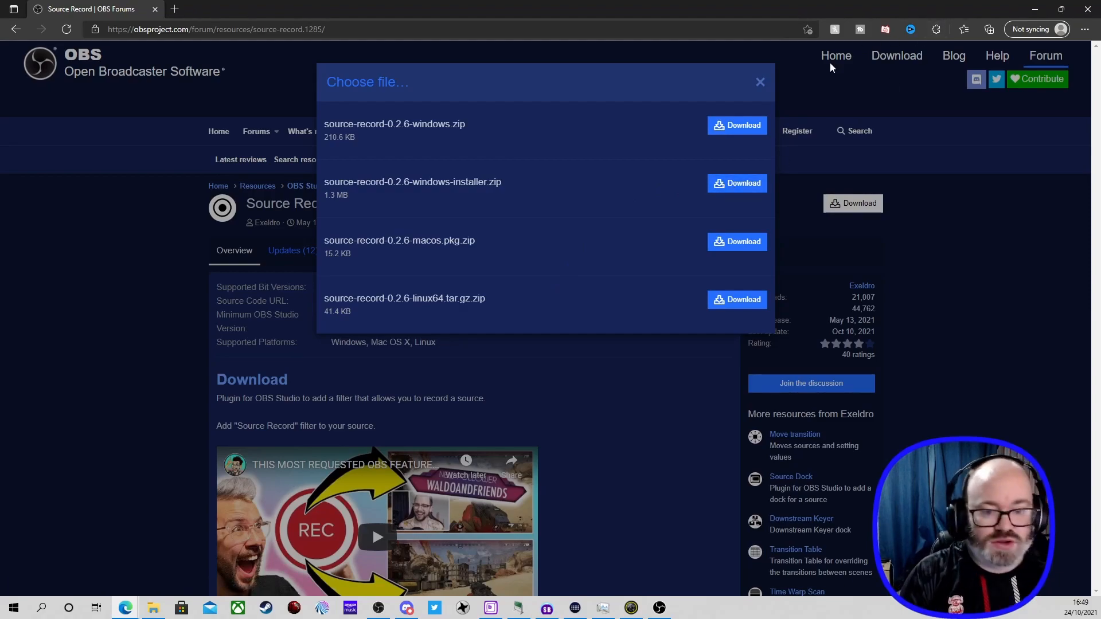
pyautogui.click(760, 83)
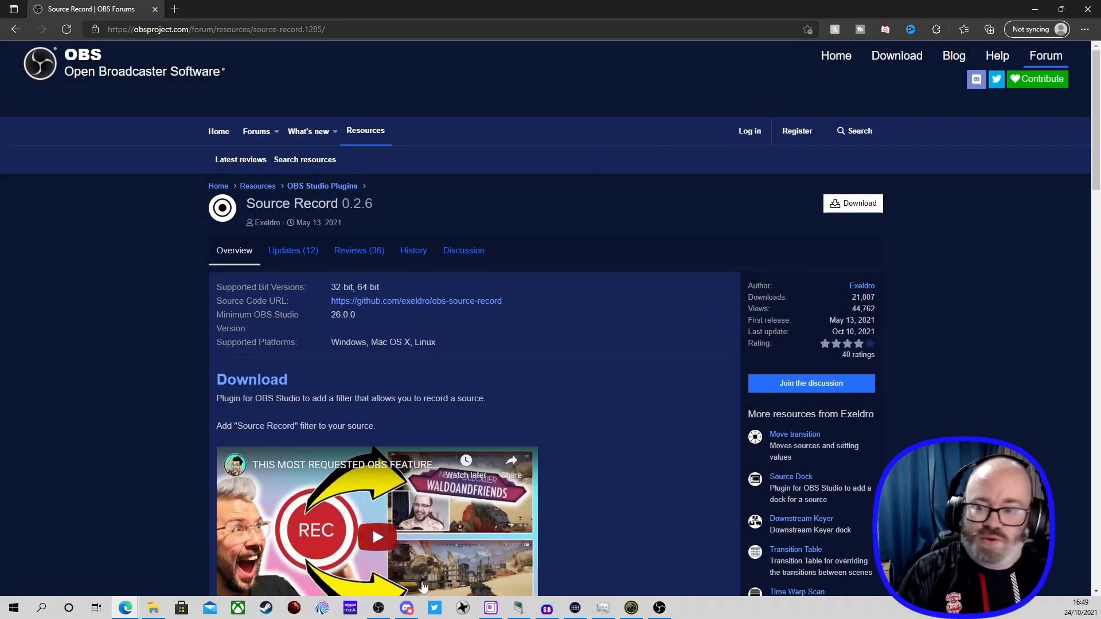
# Switch to OBS and show the settings of the Source Record 2 filter on the ps5 source
pyautogui.click(378, 608)
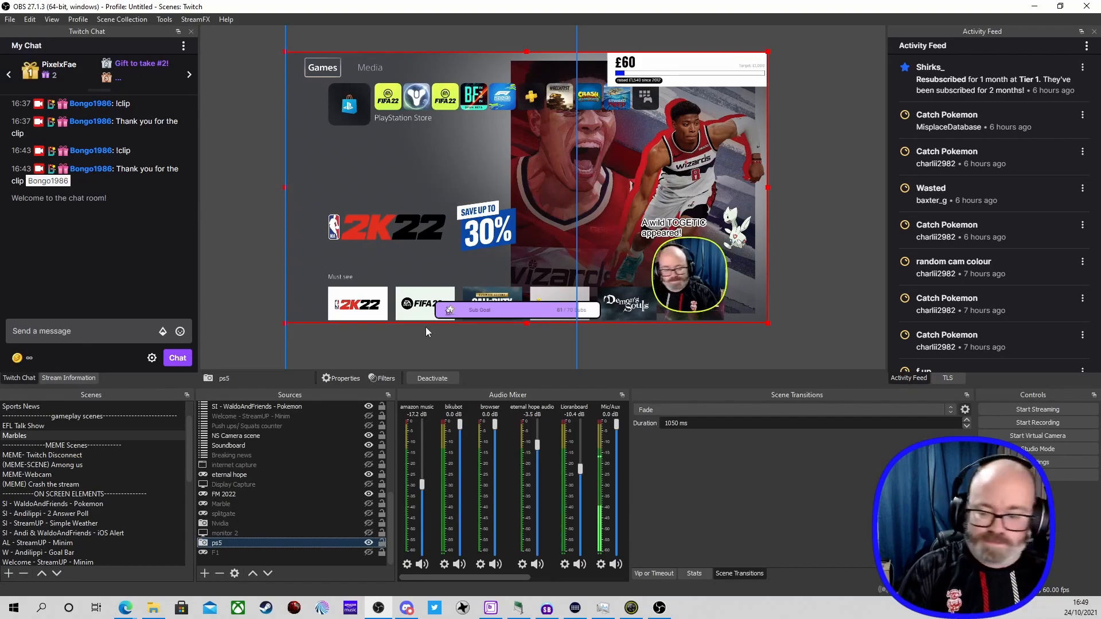
pyautogui.click(810, 165)
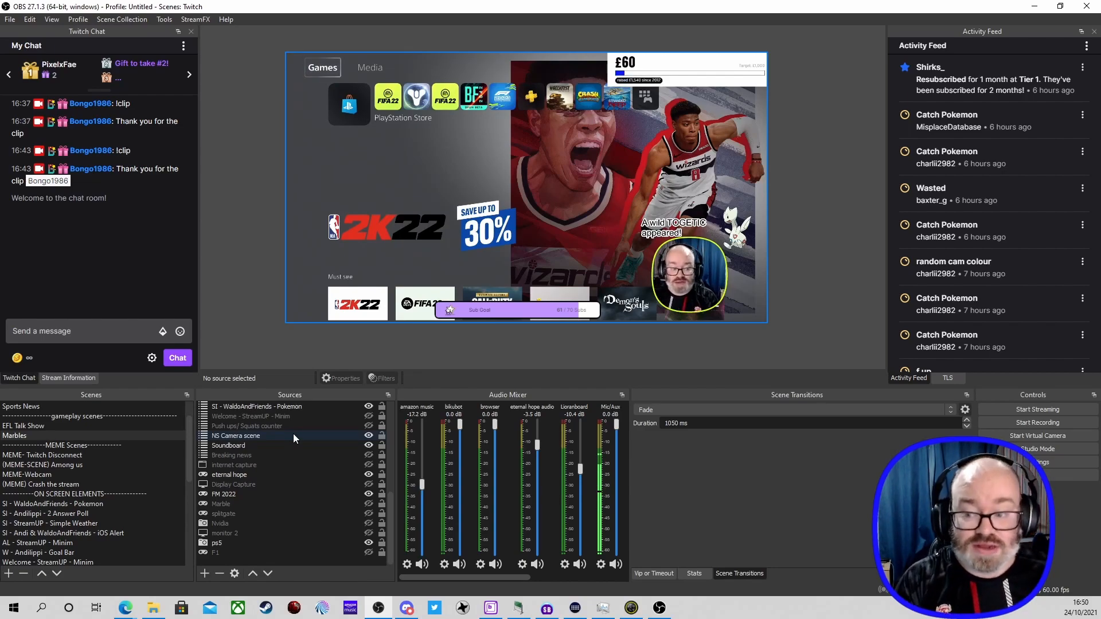
pyautogui.rightClick(302, 539)
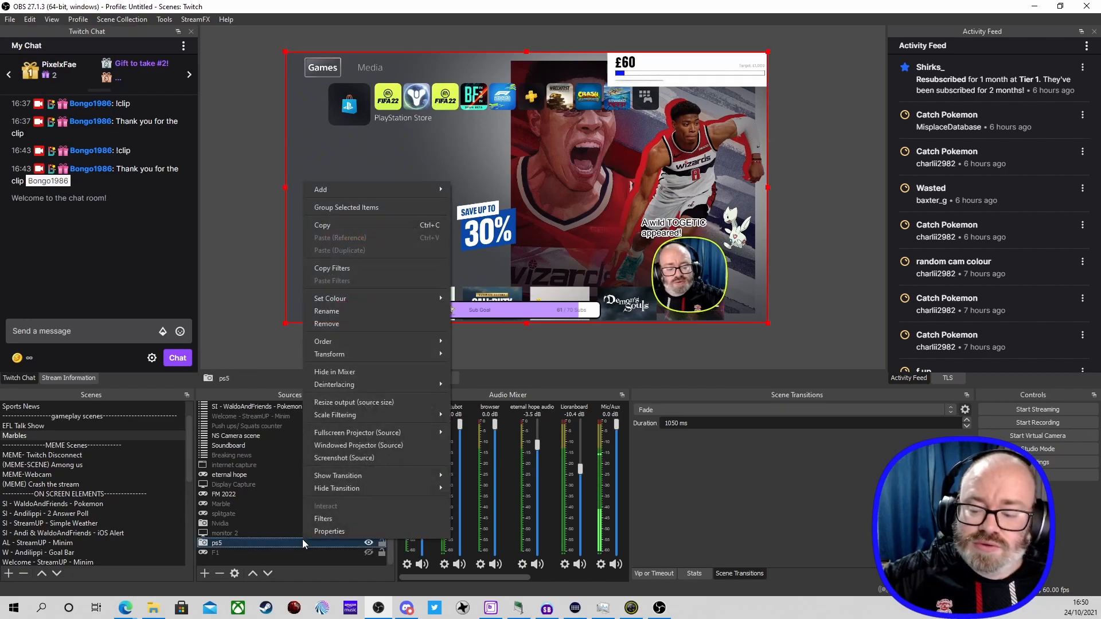
pyautogui.click(326, 518)
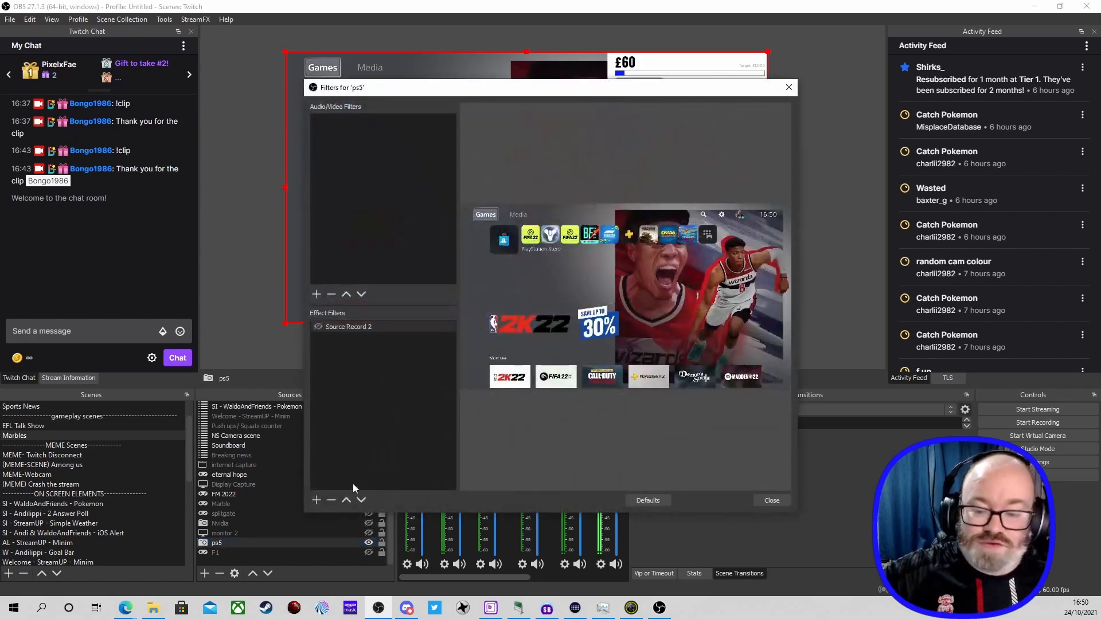
pyautogui.click(315, 500)
pyautogui.click(509, 429)
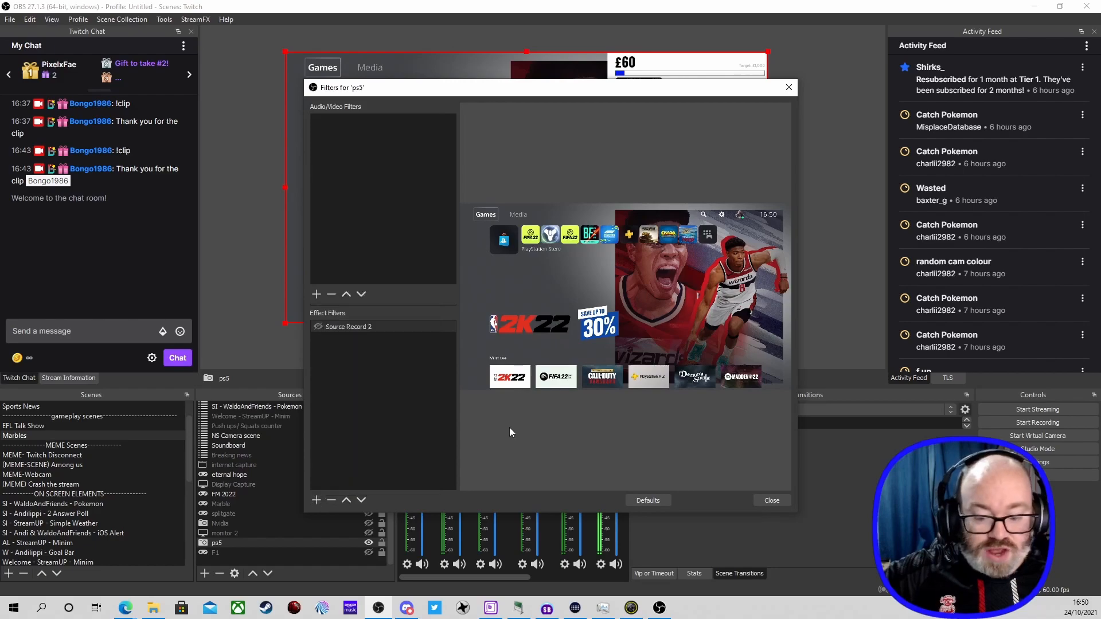
pyautogui.click(359, 328)
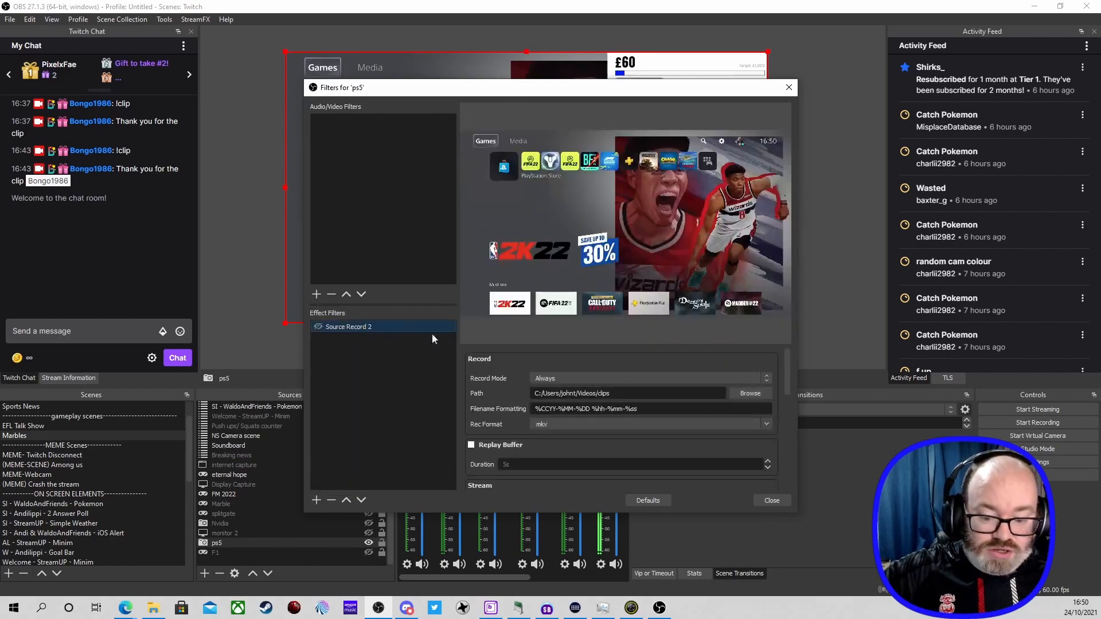
# Keep the filter's record mode at Always and look through the available recording formats without changing the format
pyautogui.click(579, 379)
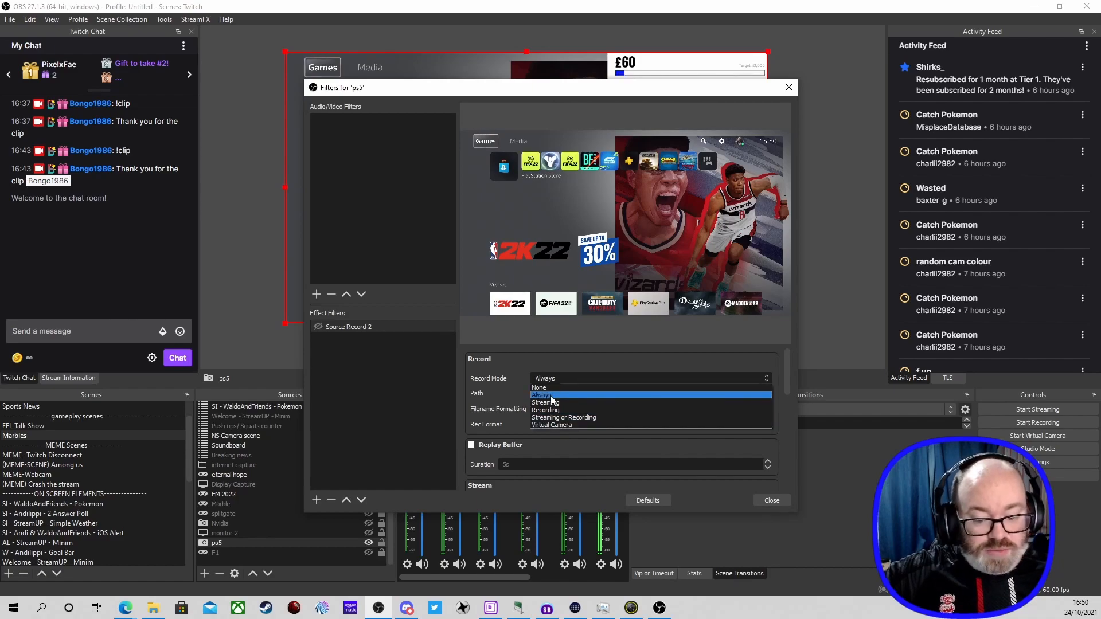
pyautogui.click(550, 395)
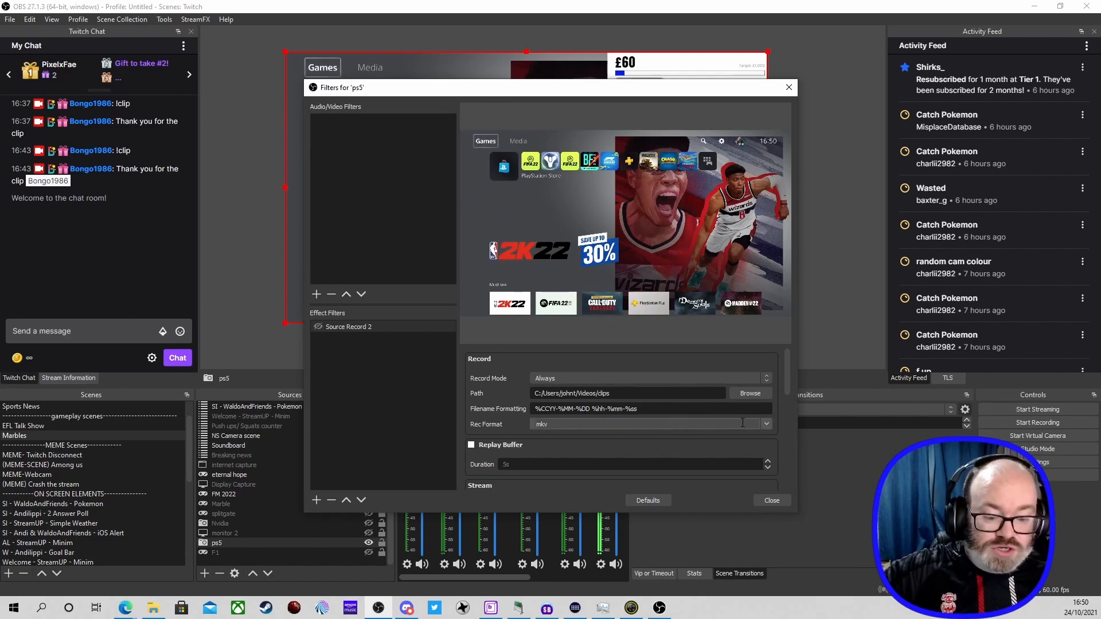
pyautogui.click(768, 425)
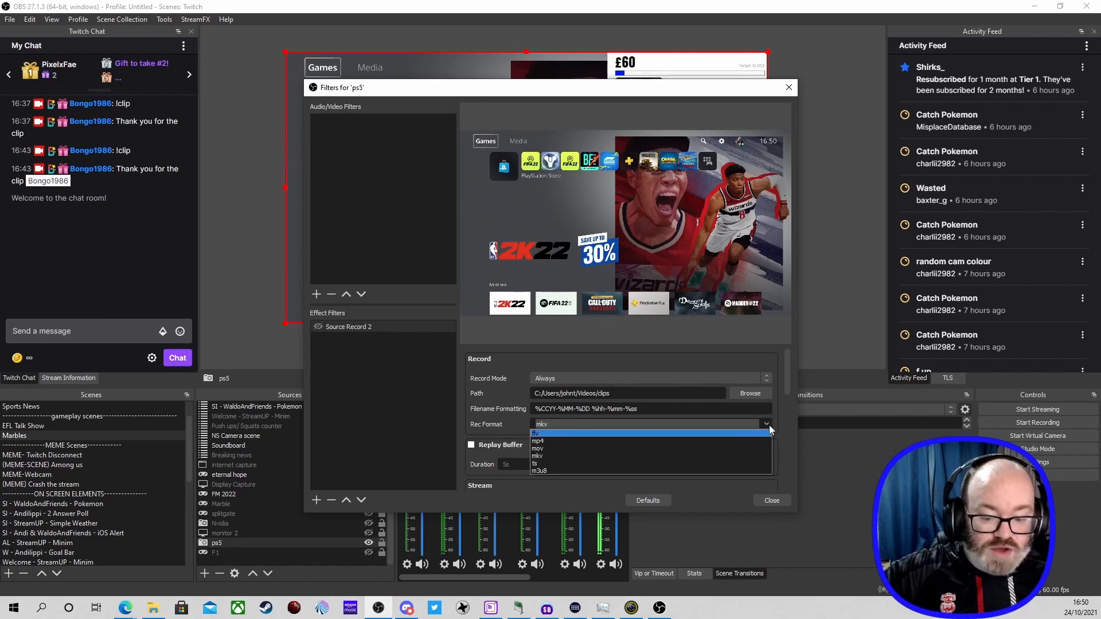
pyautogui.click(769, 425)
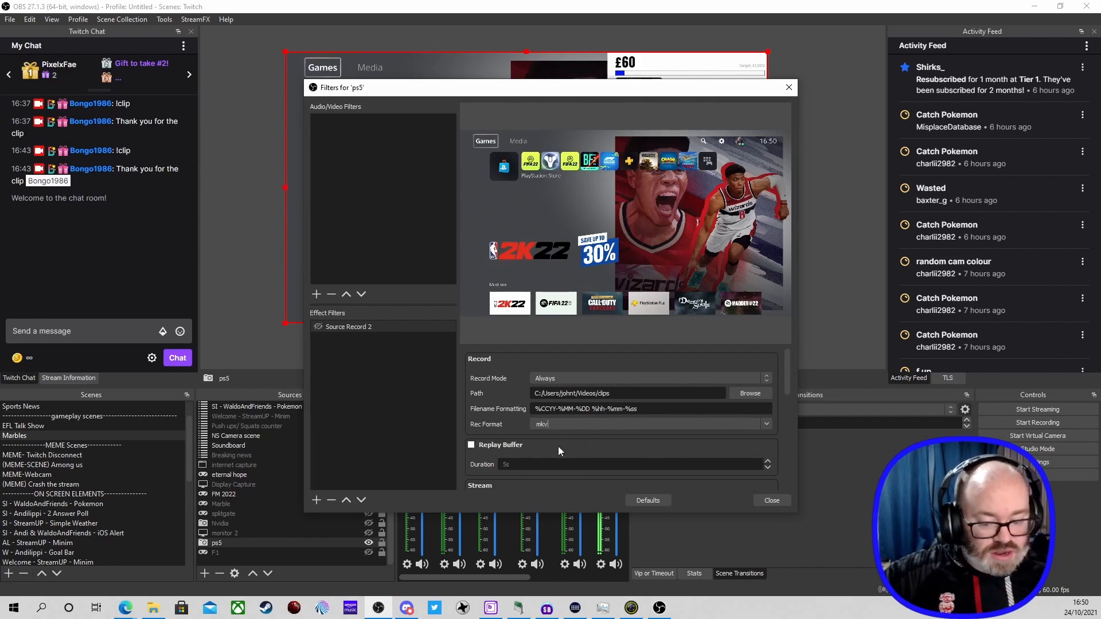
# Check the replay buffer, stream and Different Audio settings of the ps5 recording filter, including the audio track choices
pyautogui.scroll(-2, 519, 449)
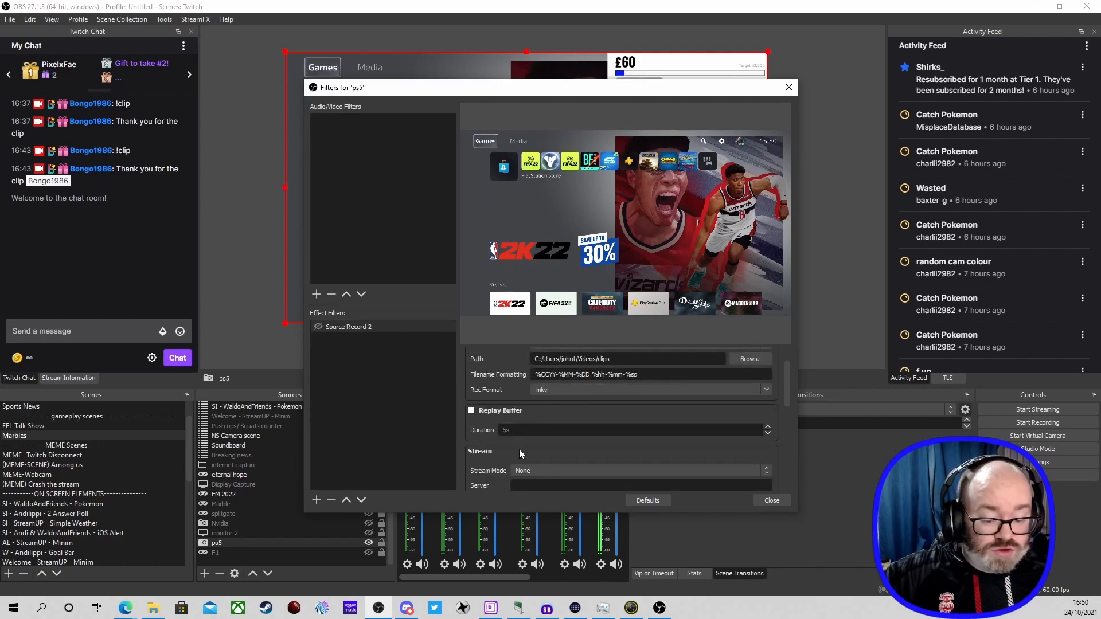
pyautogui.scroll(-3, 497, 397)
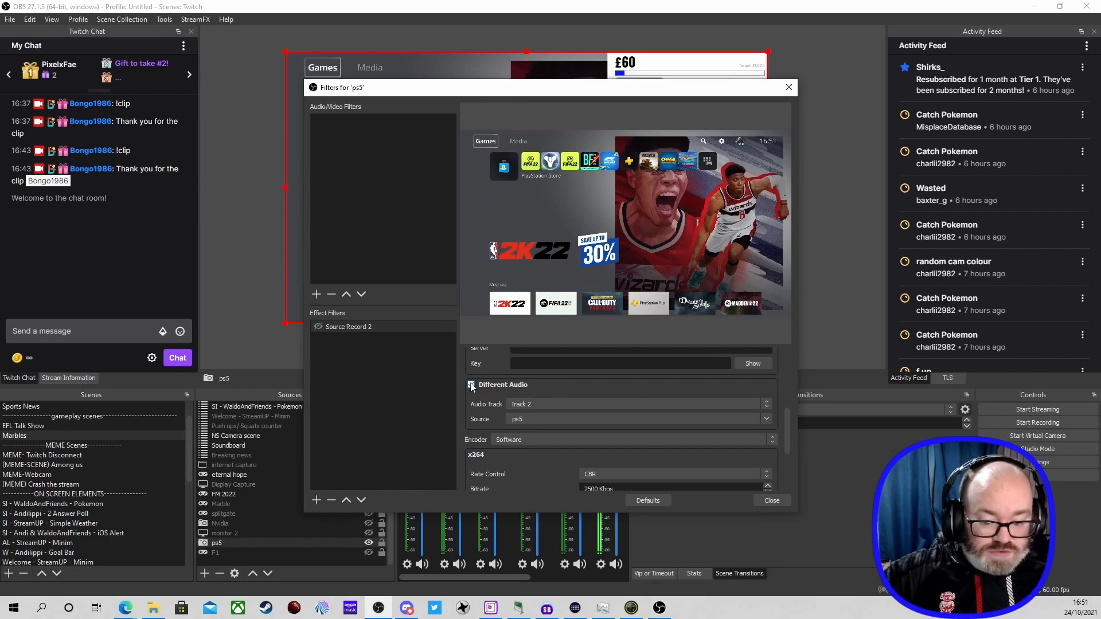
pyautogui.click(547, 407)
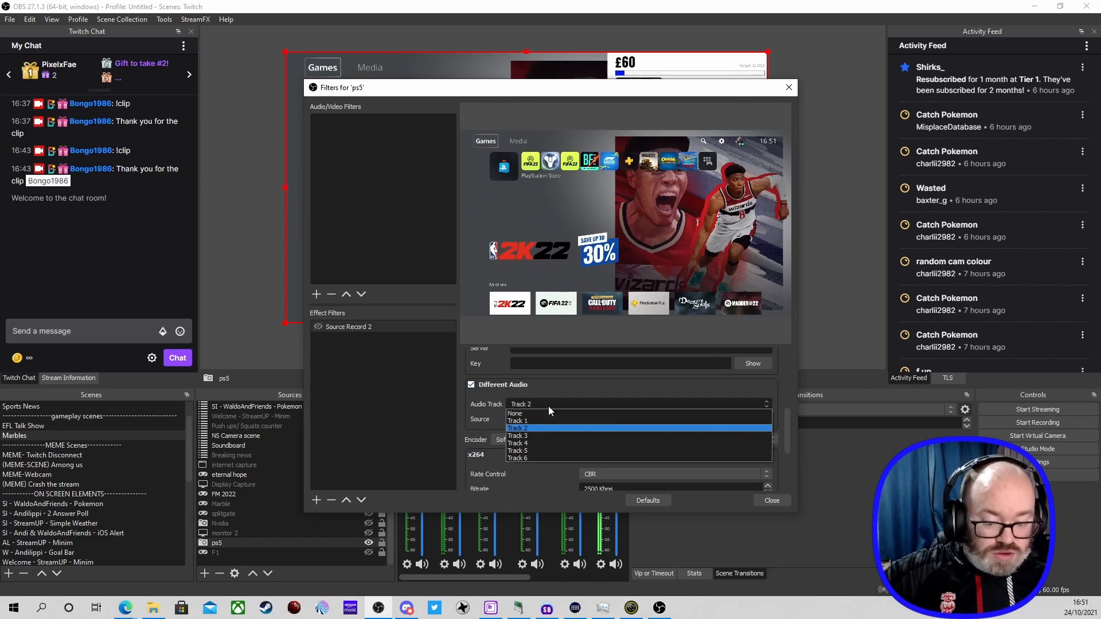
pyautogui.click(548, 406)
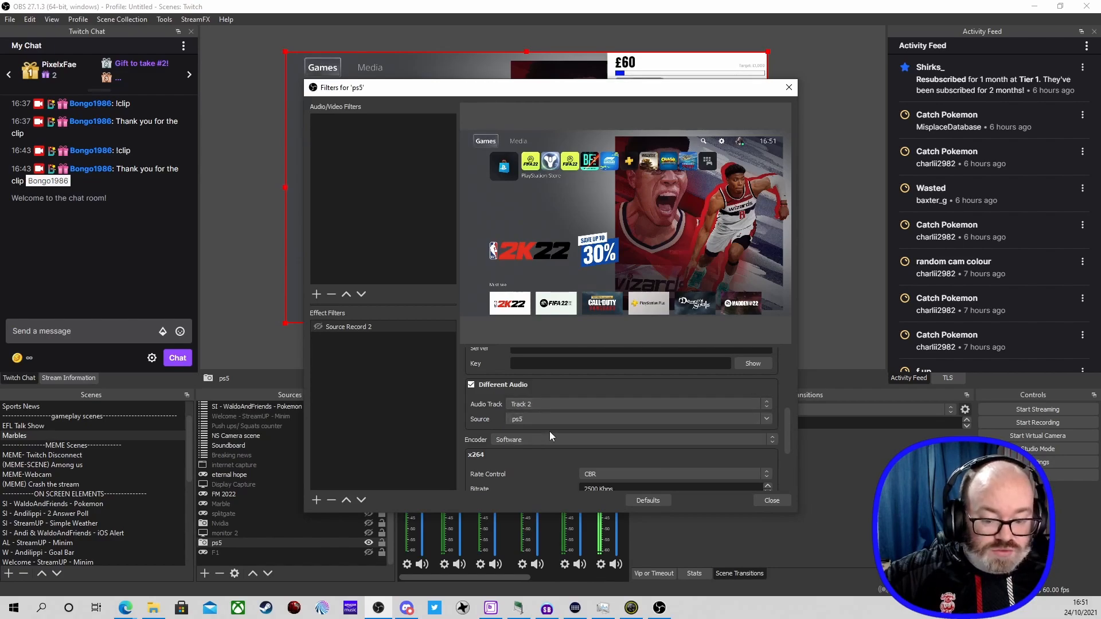
# Check the encoder choices and x264 settings of the ps5 recording filter, and close the filters window
pyautogui.scroll(-1, 545, 441)
pyautogui.click(535, 404)
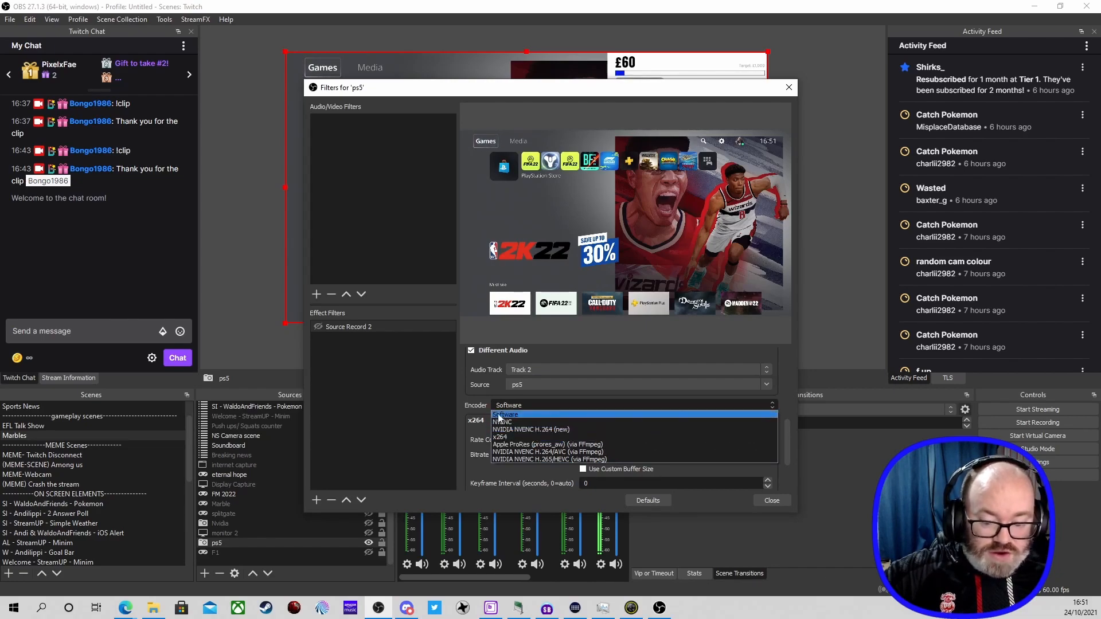
pyautogui.click(482, 403)
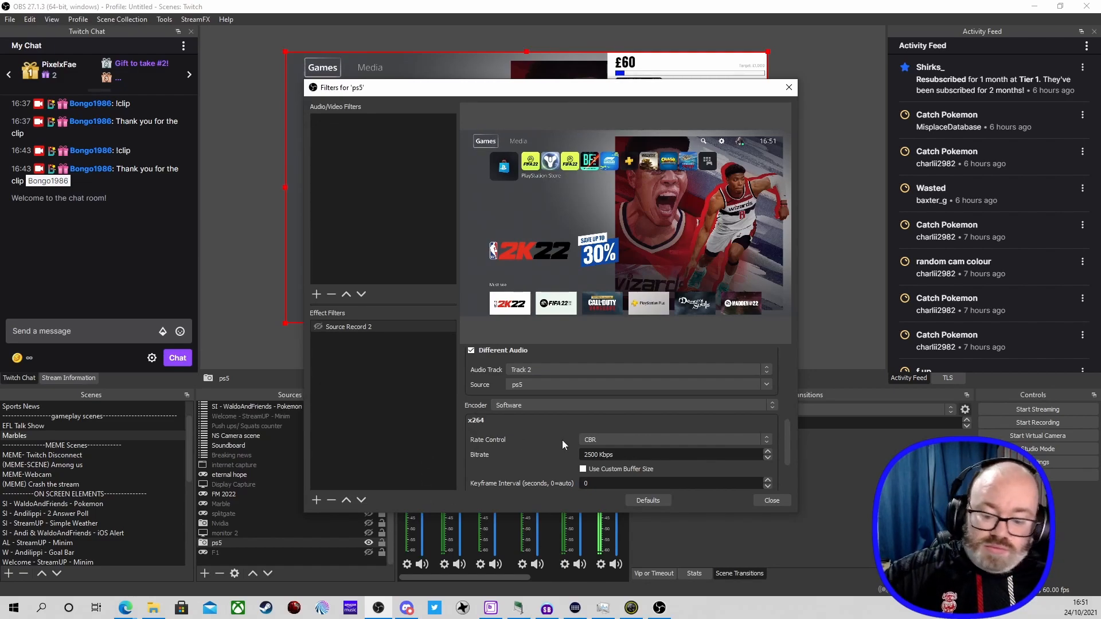
pyautogui.scroll(-2, 560, 438)
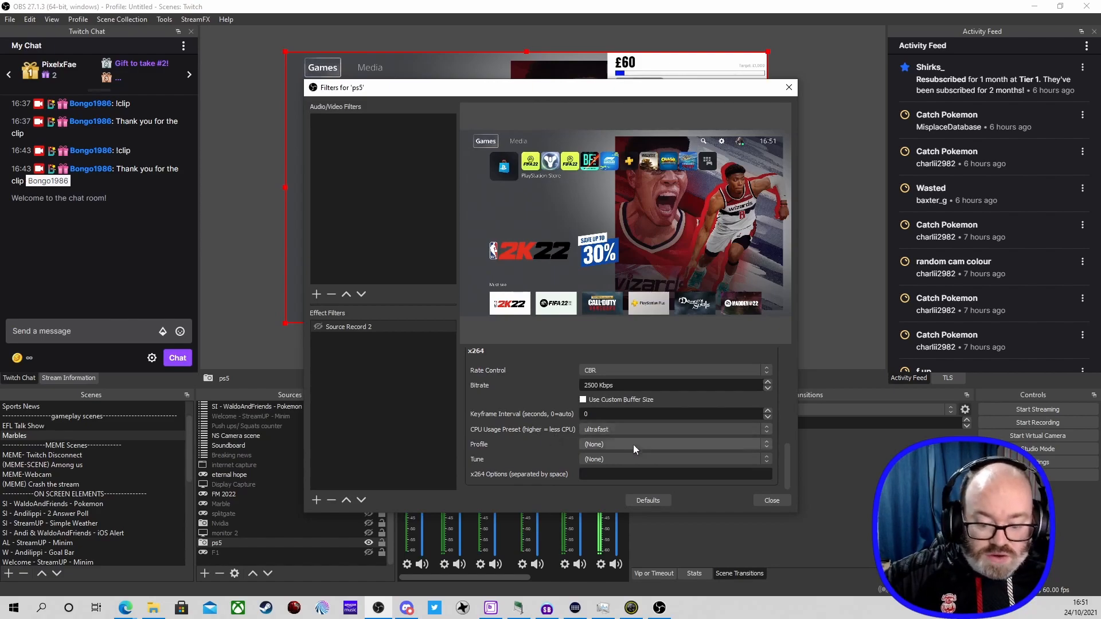
pyautogui.scroll(2, 539, 411)
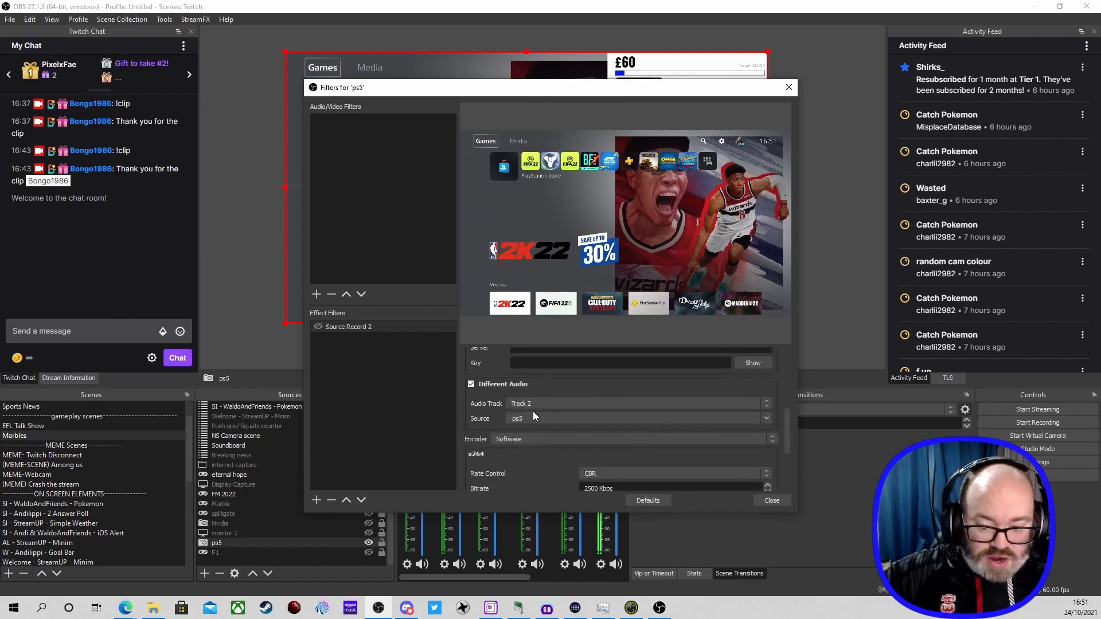
pyautogui.scroll(2, 518, 426)
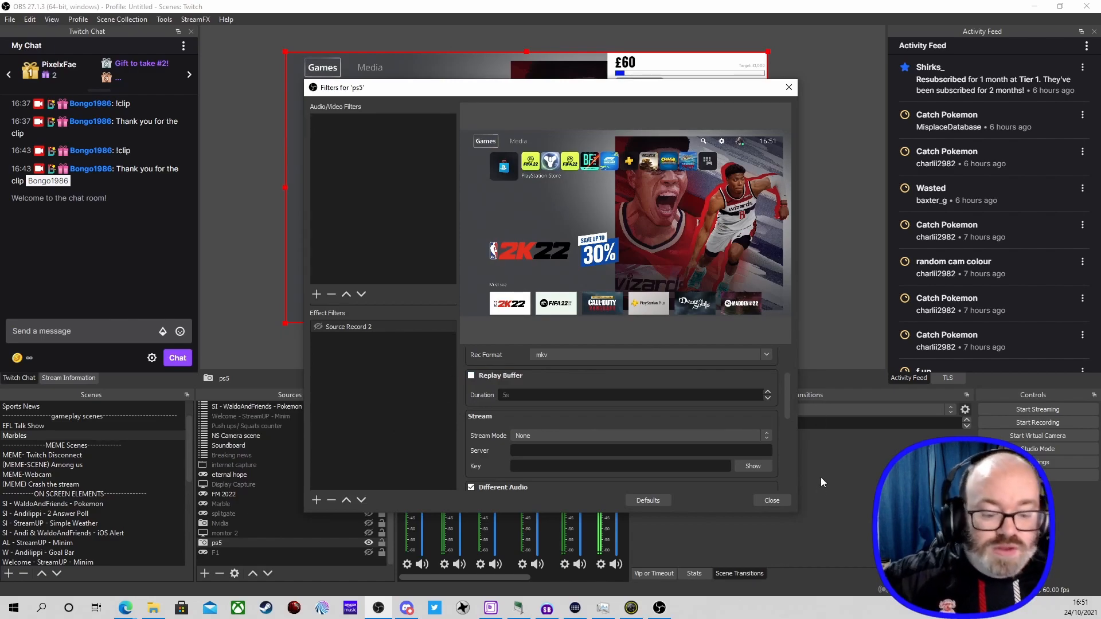
pyautogui.click(766, 500)
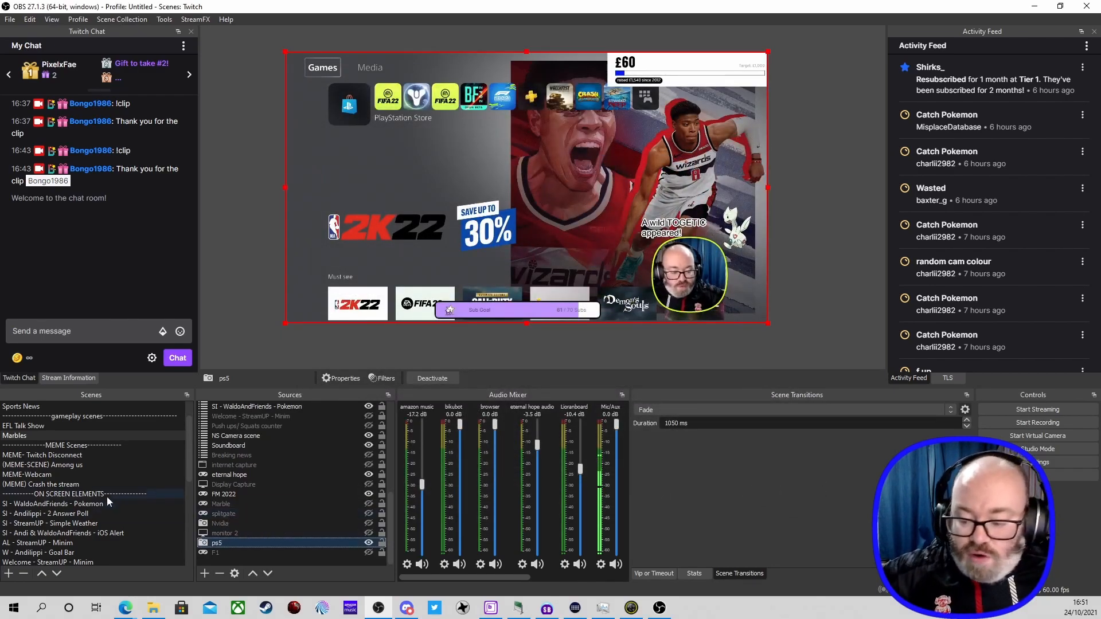
# Switch to the NS Camera scene and show the settings of the face cam filter on the Snap camera source
pyautogui.scroll(-4, 117, 497)
pyautogui.click(55, 485)
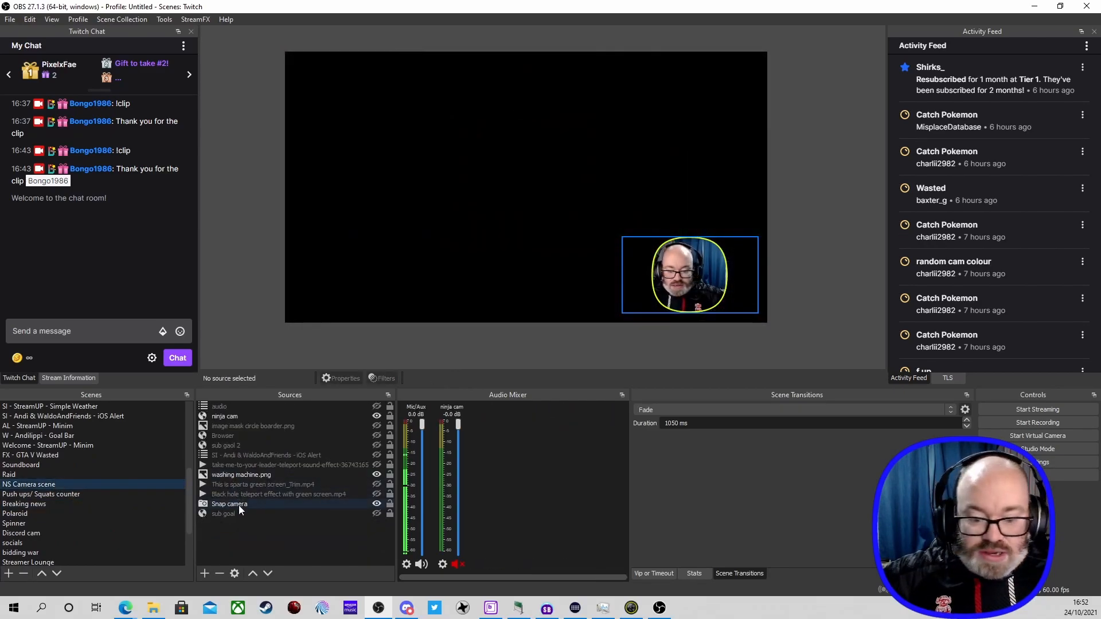
pyautogui.click(239, 505)
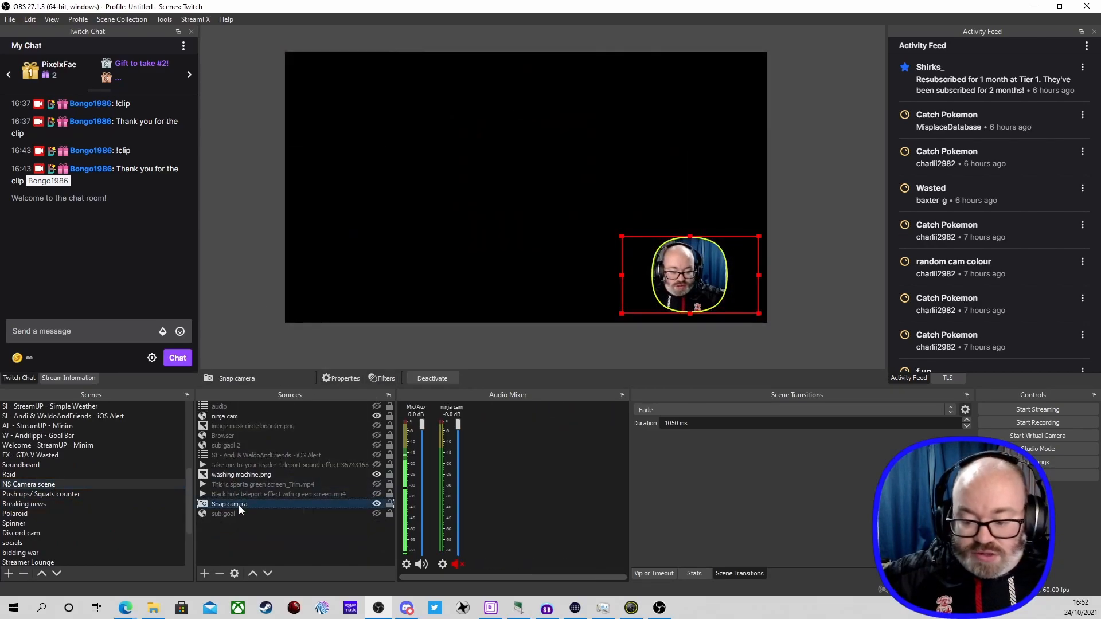
pyautogui.rightClick(239, 505)
pyautogui.click(270, 483)
pyautogui.scroll(-5, 344, 375)
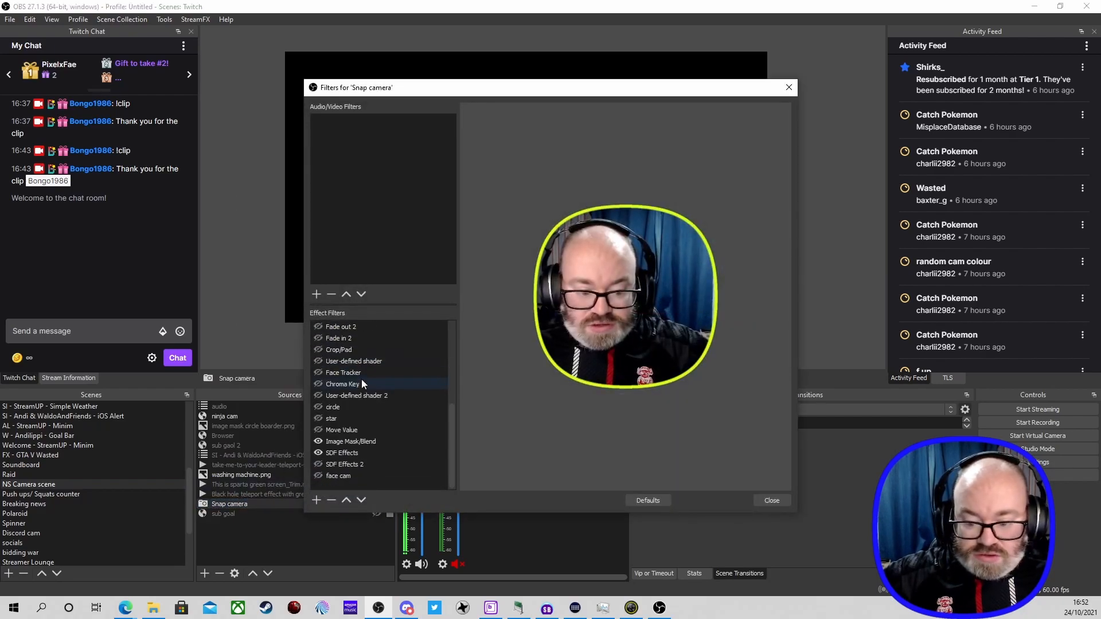
pyautogui.click(354, 476)
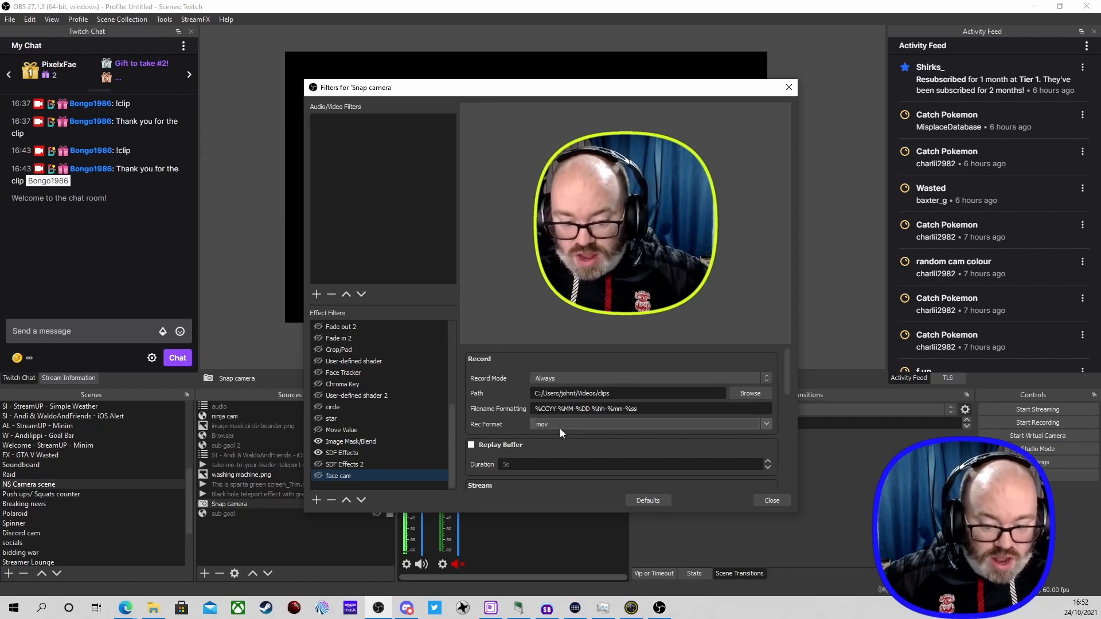
# Review the face cam filter's recording, audio and encoder settings, and close the filters window
pyautogui.scroll(-3, 625, 453)
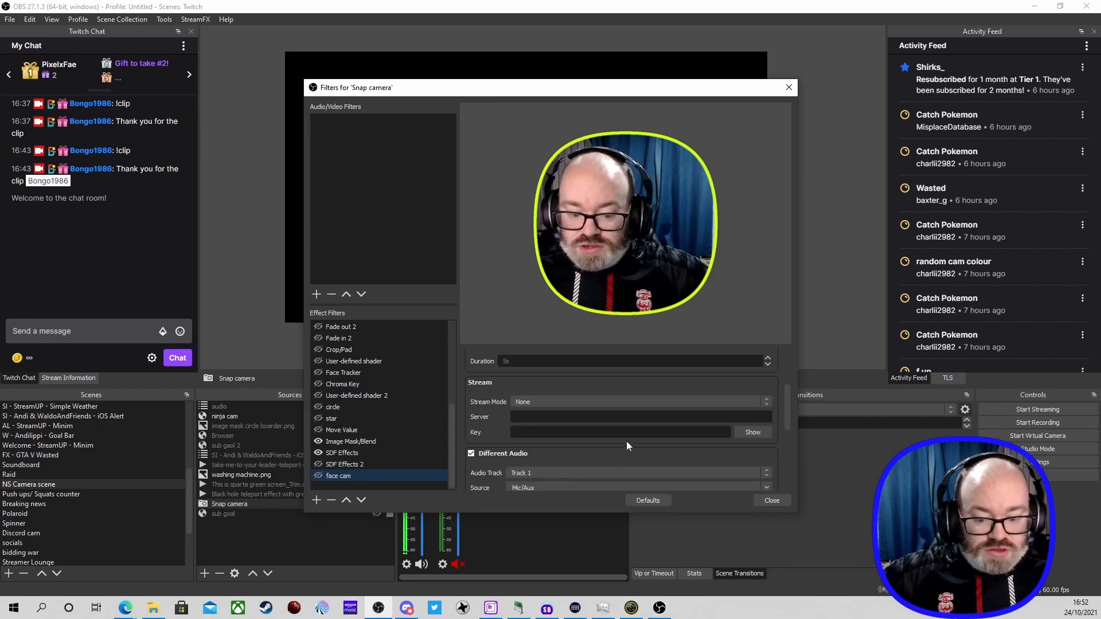
pyautogui.scroll(-1, 574, 442)
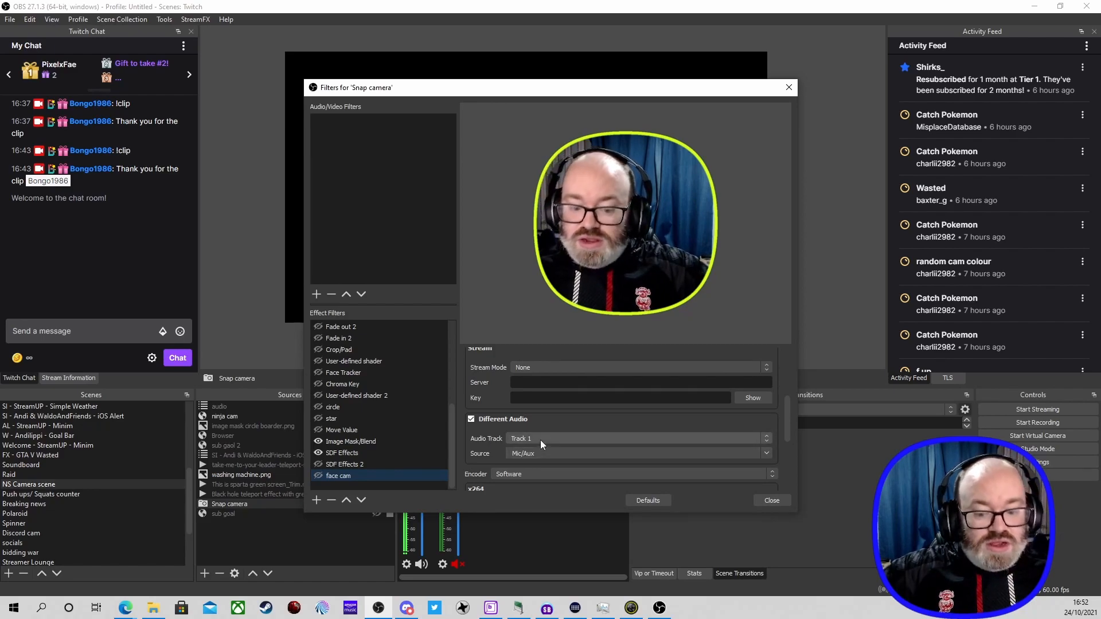
pyautogui.scroll(-3, 490, 457)
pyautogui.scroll(4, 506, 438)
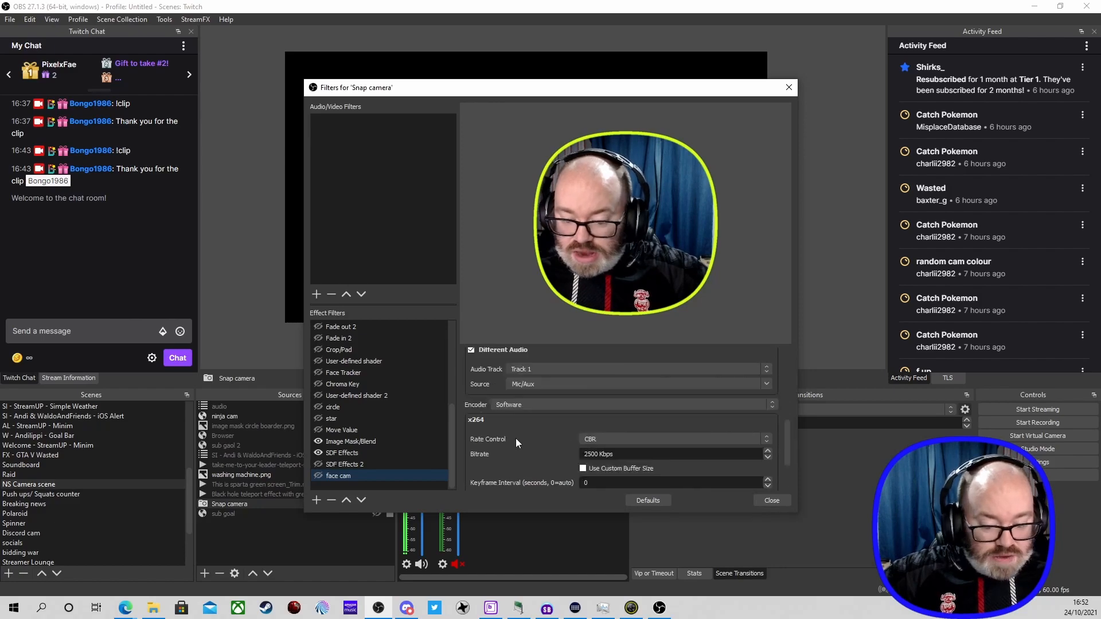
pyautogui.scroll(3, 515, 425)
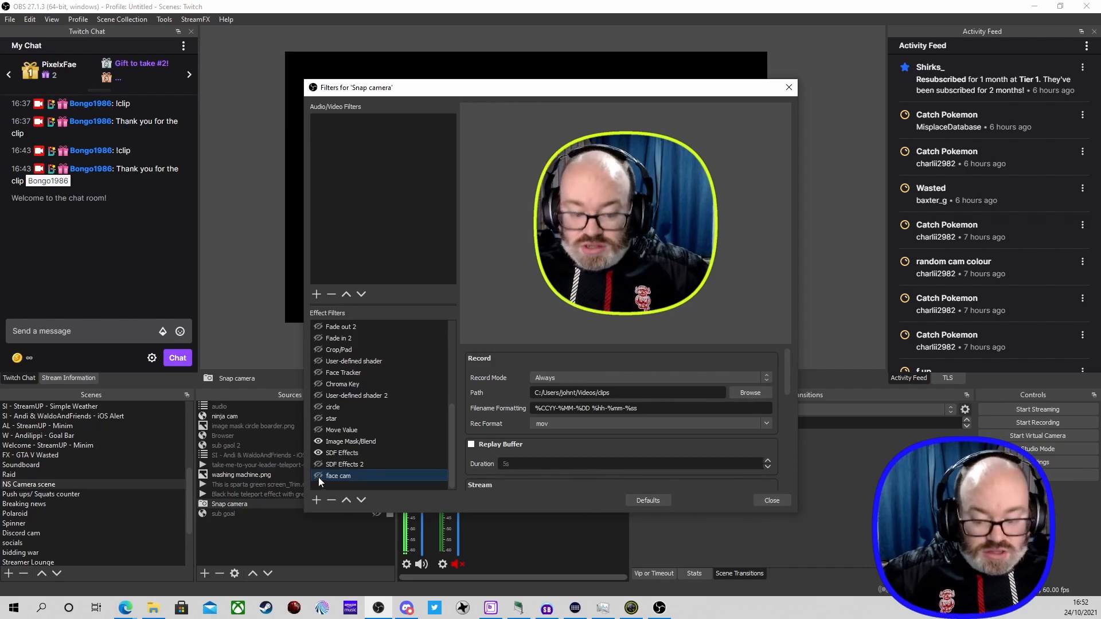
pyautogui.click(755, 499)
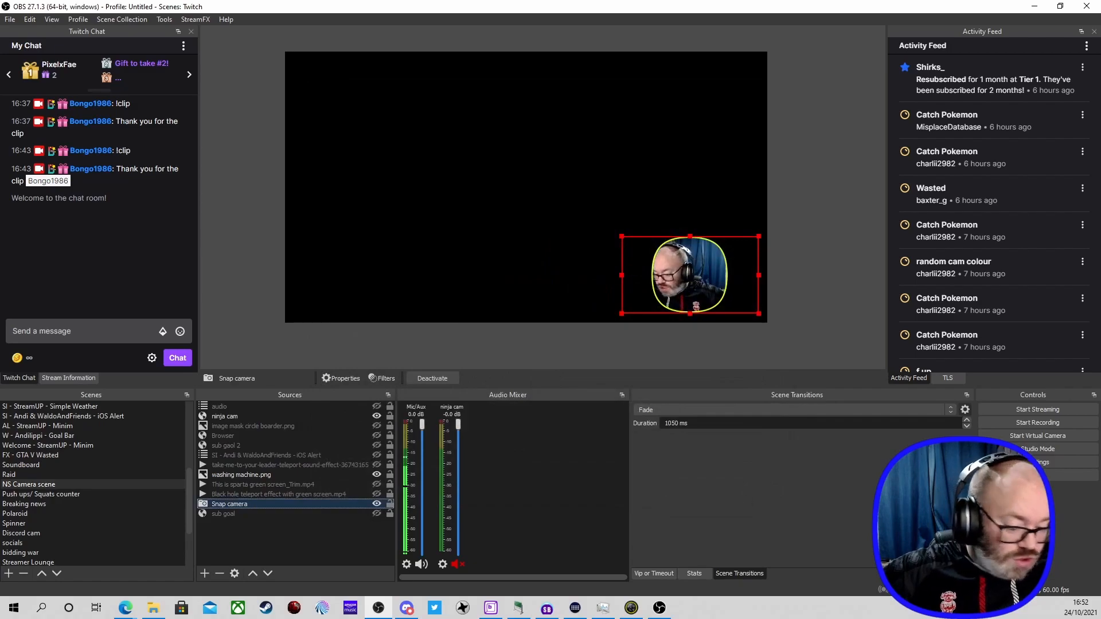
# Switch to the chat bot's Command Creator for the !clip command and delete its Permission module
pyautogui.click(490, 607)
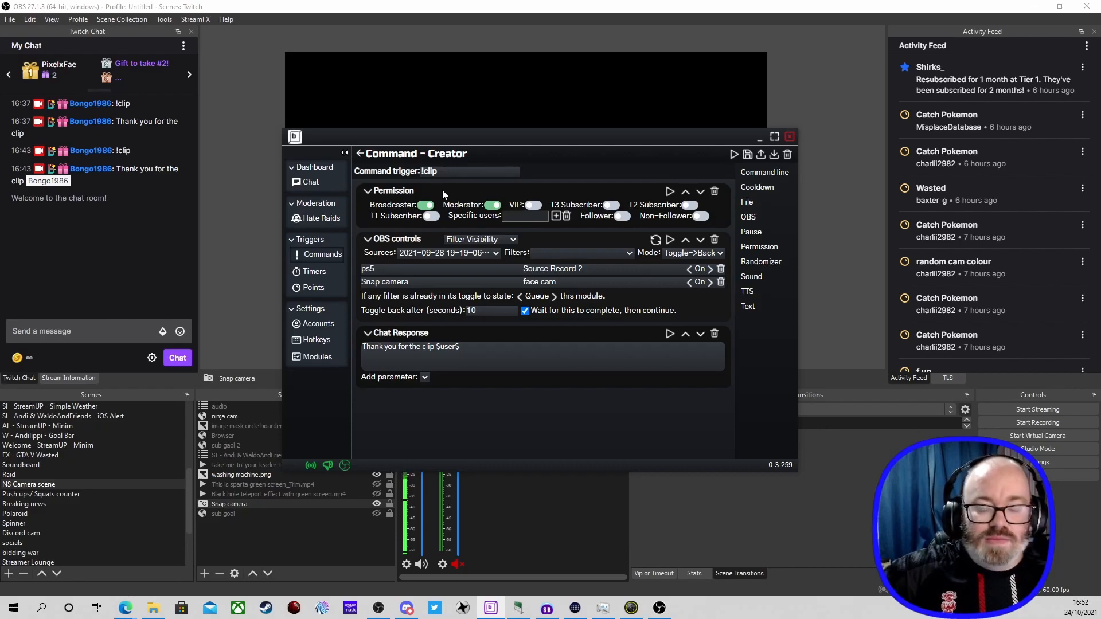
pyautogui.moveTo(444, 190)
pyautogui.mouseDown()
pyautogui.moveTo(458, 291)
pyautogui.moveTo(446, 400)
pyautogui.moveTo(457, 190)
pyautogui.mouseUp()
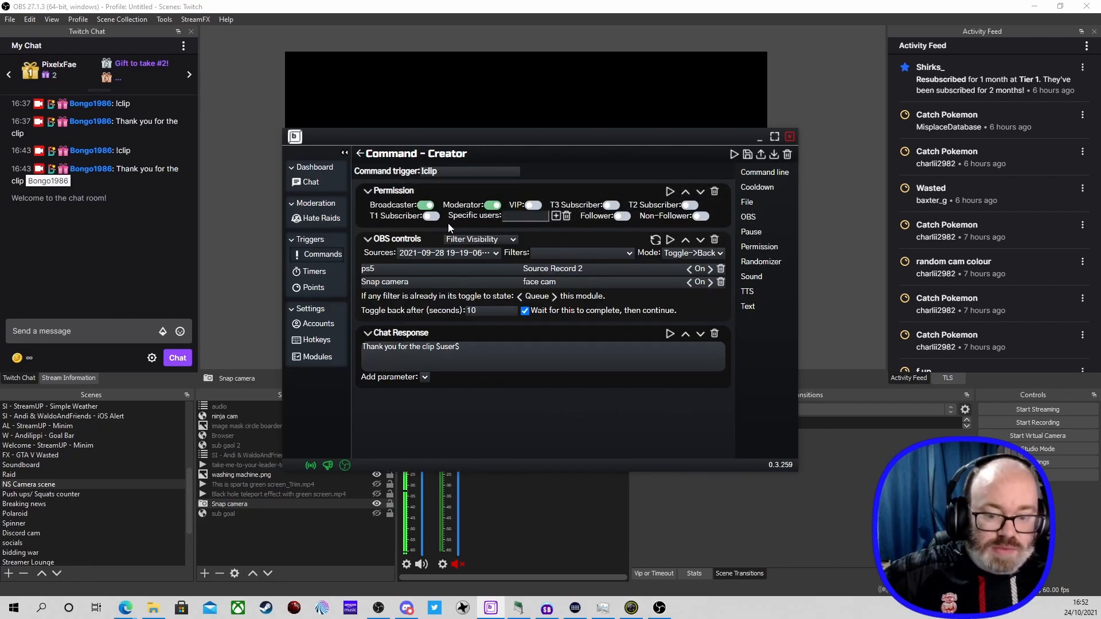
pyautogui.click(714, 191)
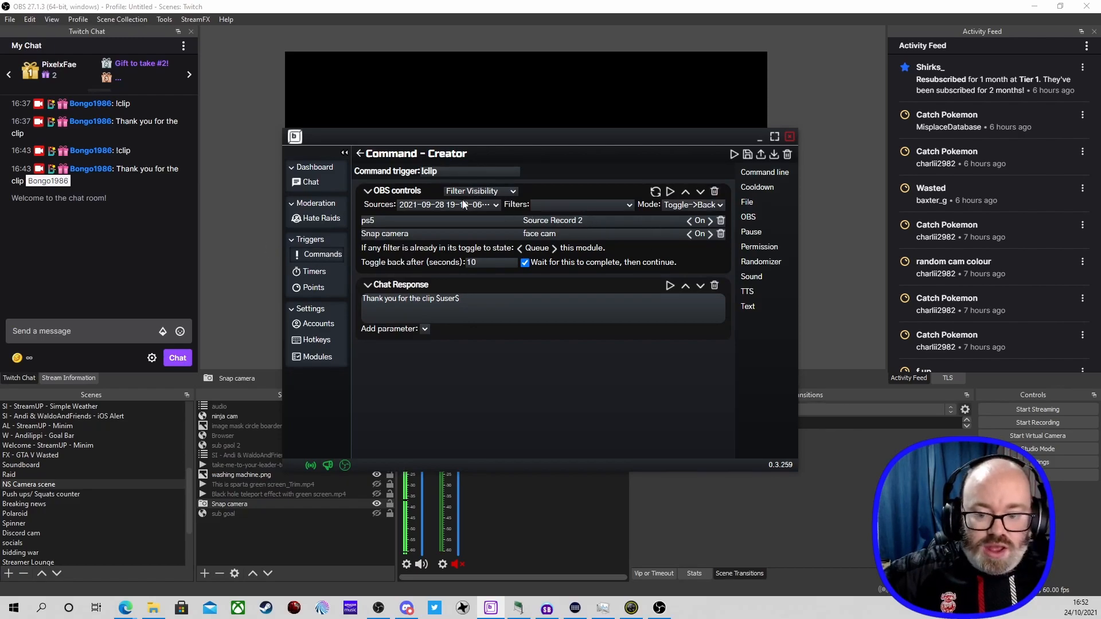
# Check the existing OBS control types, and add another OBS controls module set to Filter Visibility below the chat response
pyautogui.click(488, 191)
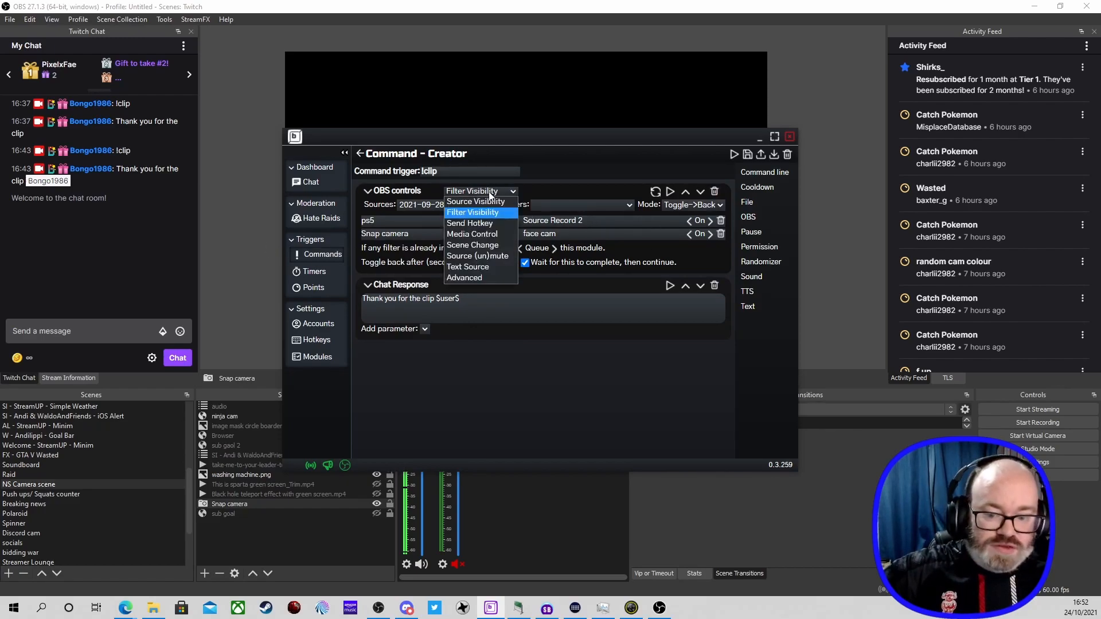
pyautogui.click(568, 192)
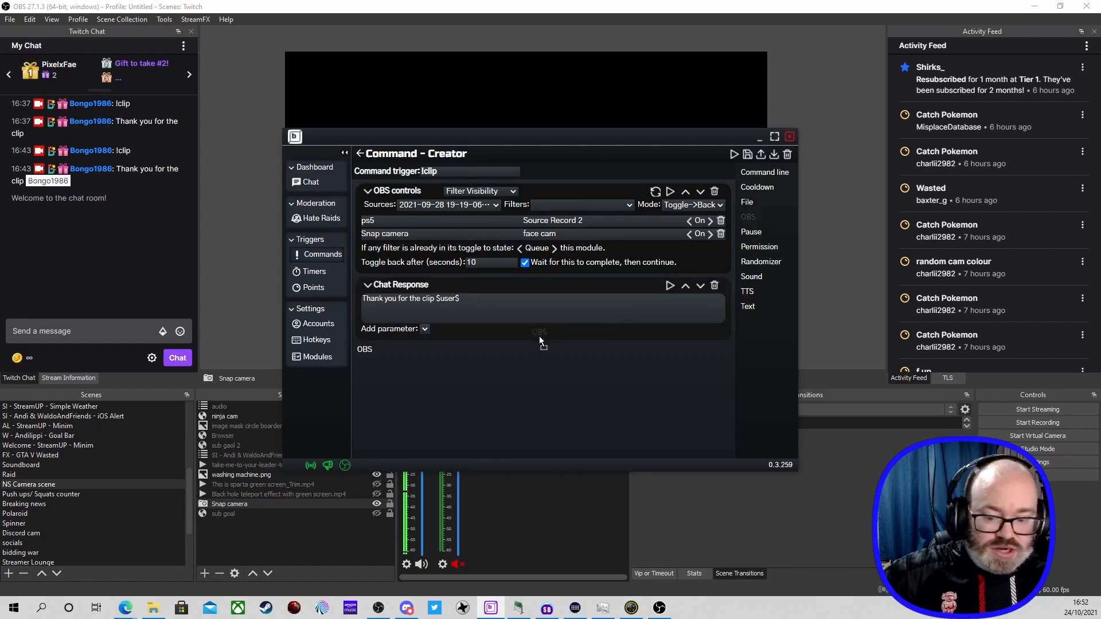
pyautogui.moveTo(488, 362); pyautogui.dragTo(496, 355)
pyautogui.click(490, 356)
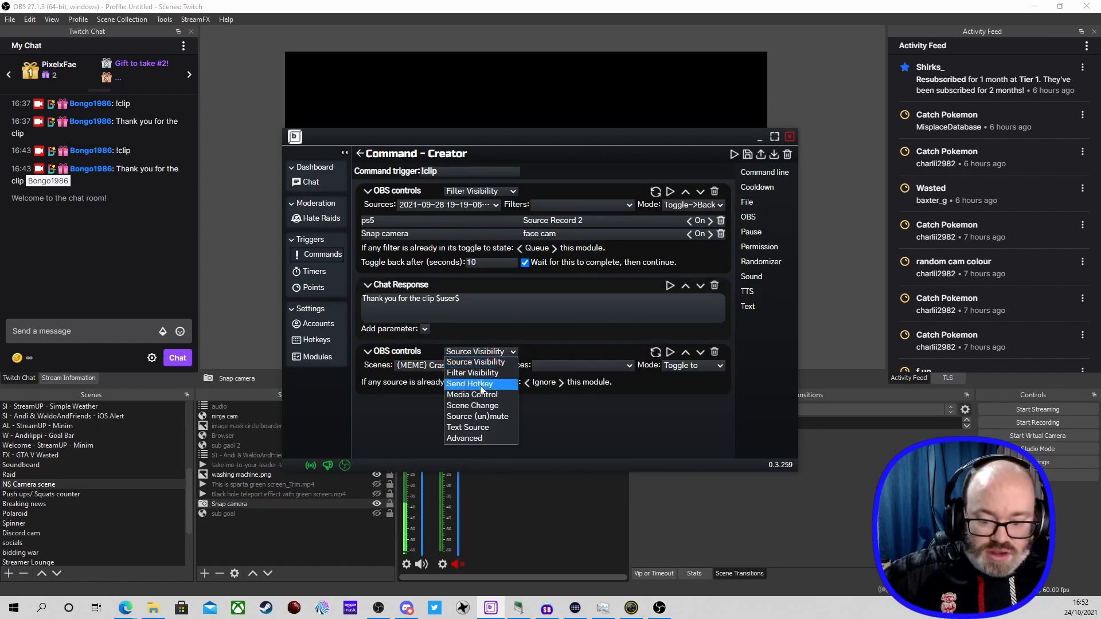
pyautogui.click(482, 375)
# Choose the Snap camera source in the added OBS controls module and add its face cam filter
pyautogui.click(467, 367)
pyautogui.scroll(-18, 466, 420)
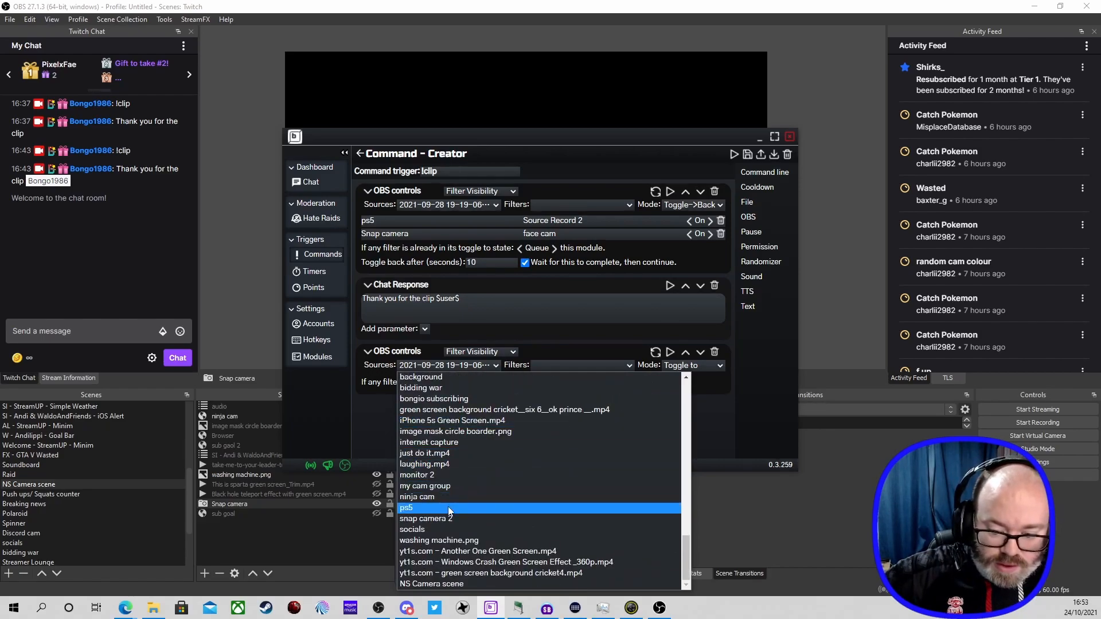
pyautogui.scroll(3, 445, 518)
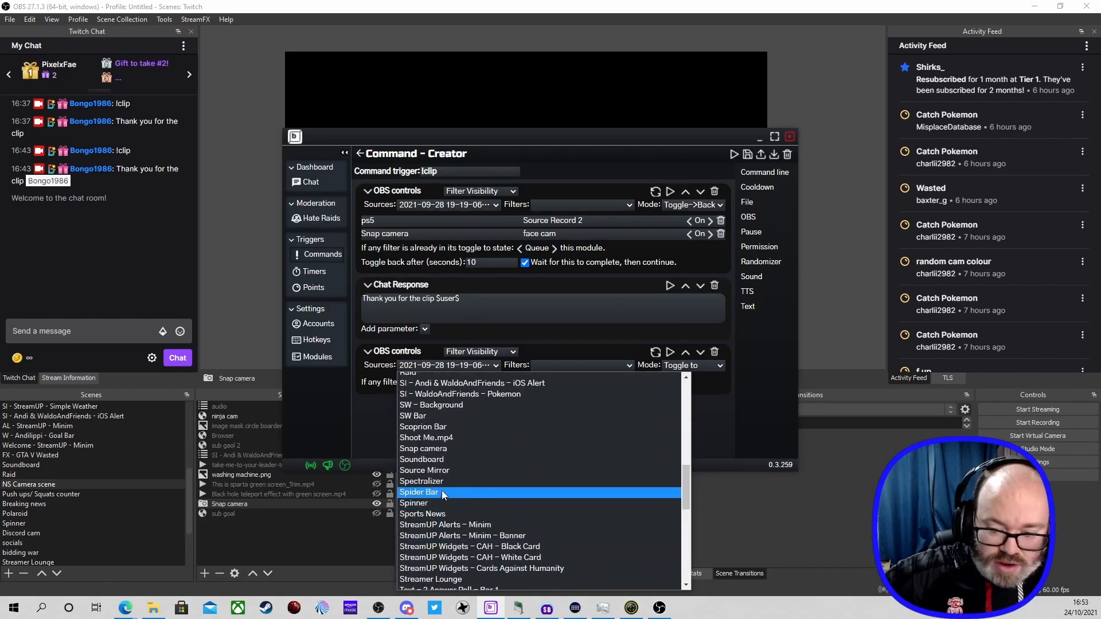
pyautogui.click(442, 453)
pyautogui.click(581, 362)
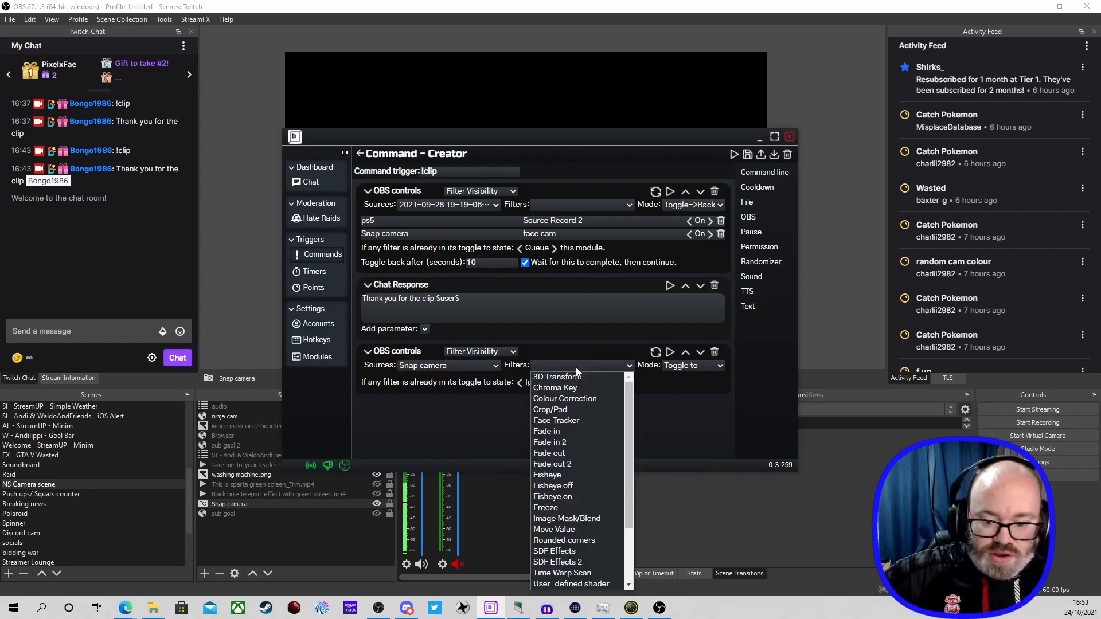
pyautogui.scroll(-3, 576, 503)
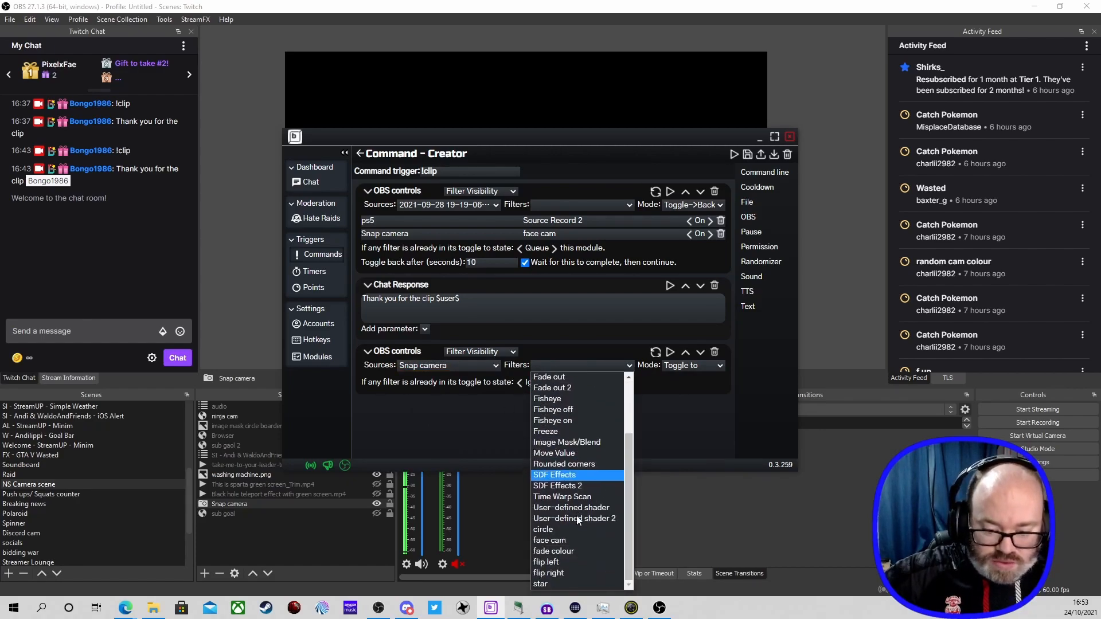
pyautogui.click(570, 539)
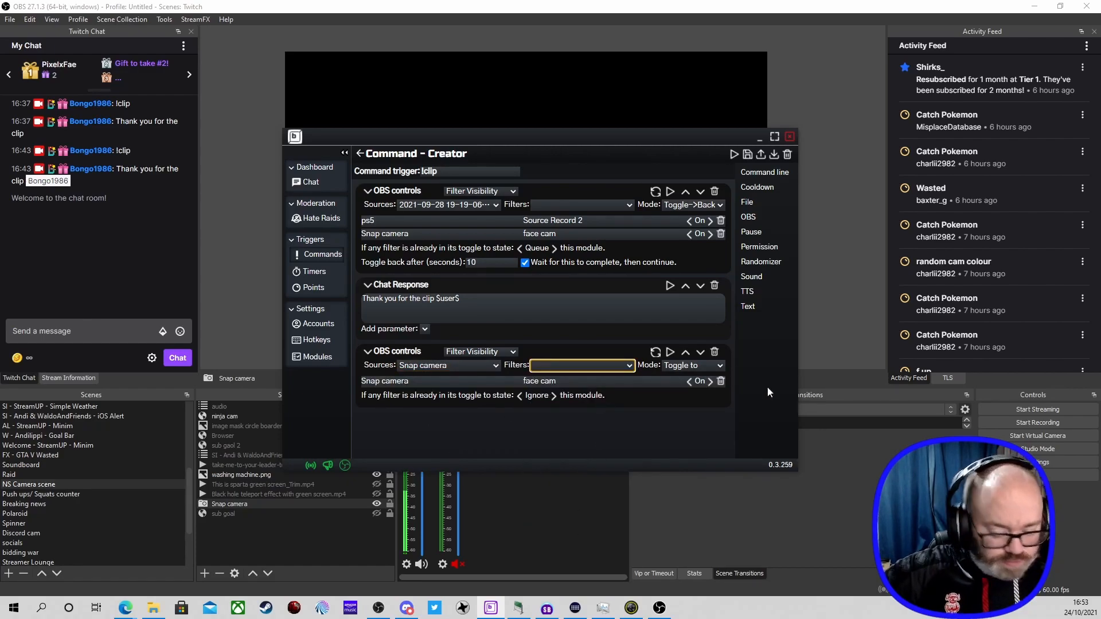
# Set the added module's mode to Toggle->Back with a toggle-back time of 10 seconds
pyautogui.click(707, 363)
pyautogui.click(693, 387)
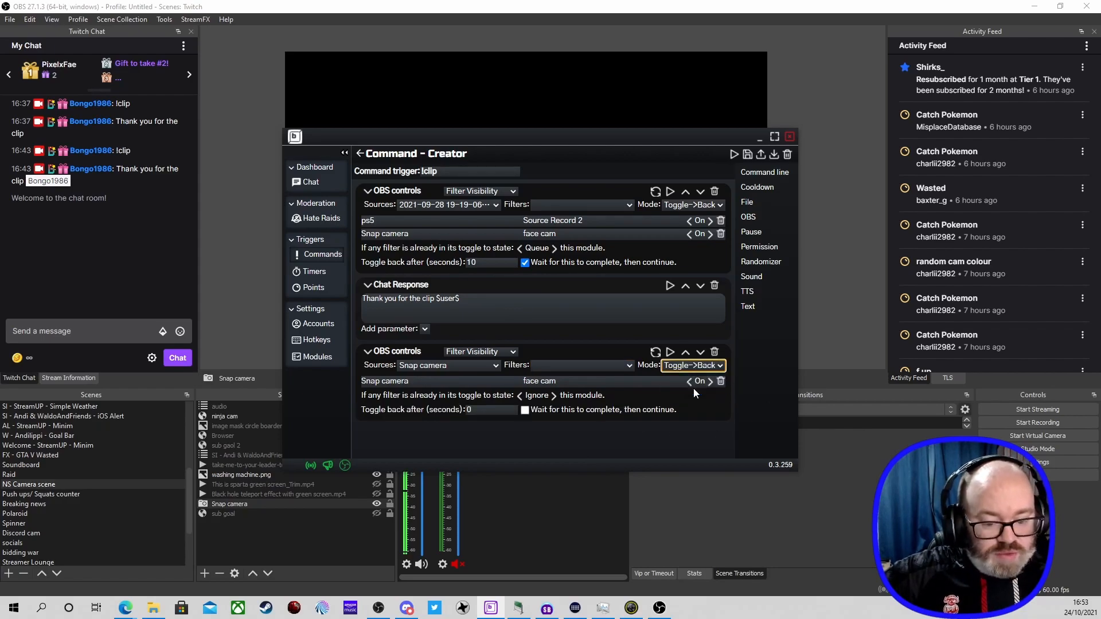
pyautogui.click(479, 410)
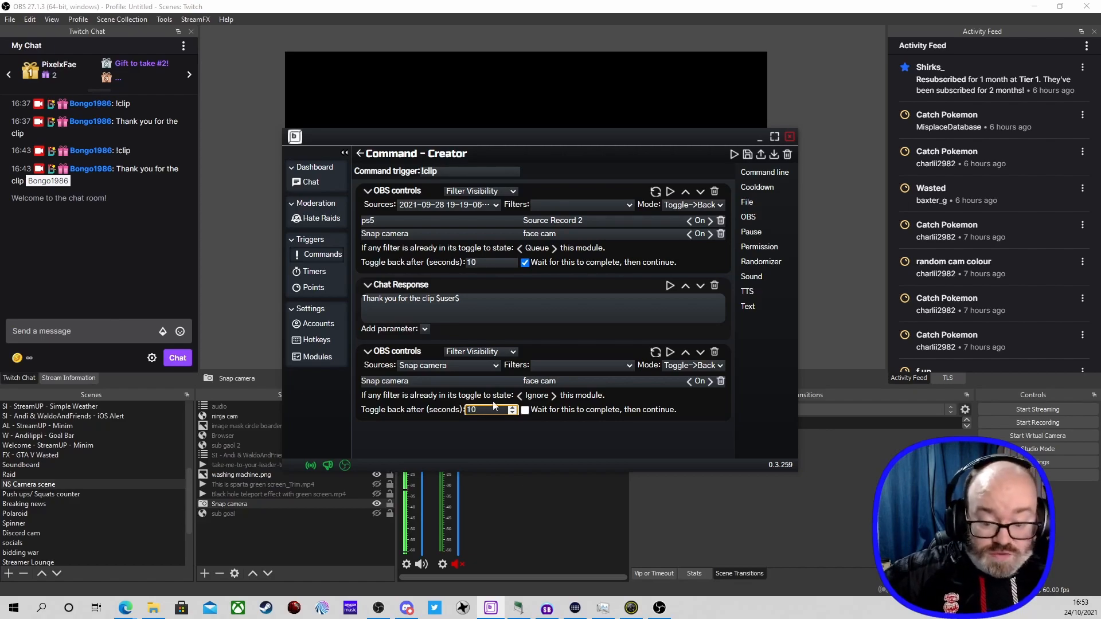
pyautogui.write('10')
pyautogui.click(525, 411)
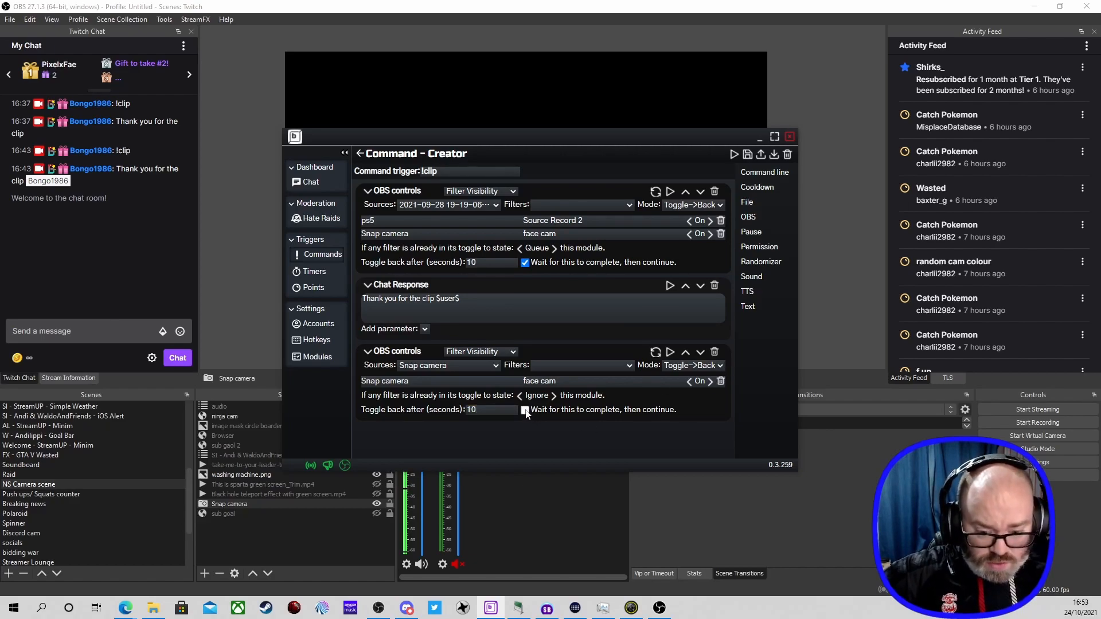
# Delete the extra OBS controls module below the chat response and save the !clip command
pyautogui.click(716, 352)
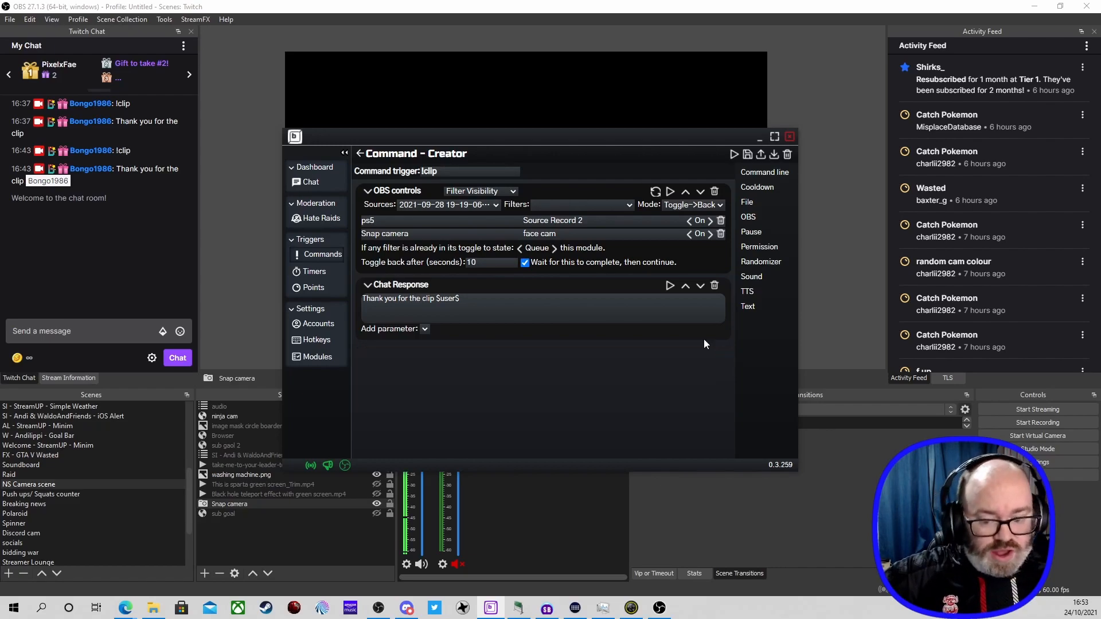
pyautogui.click(748, 155)
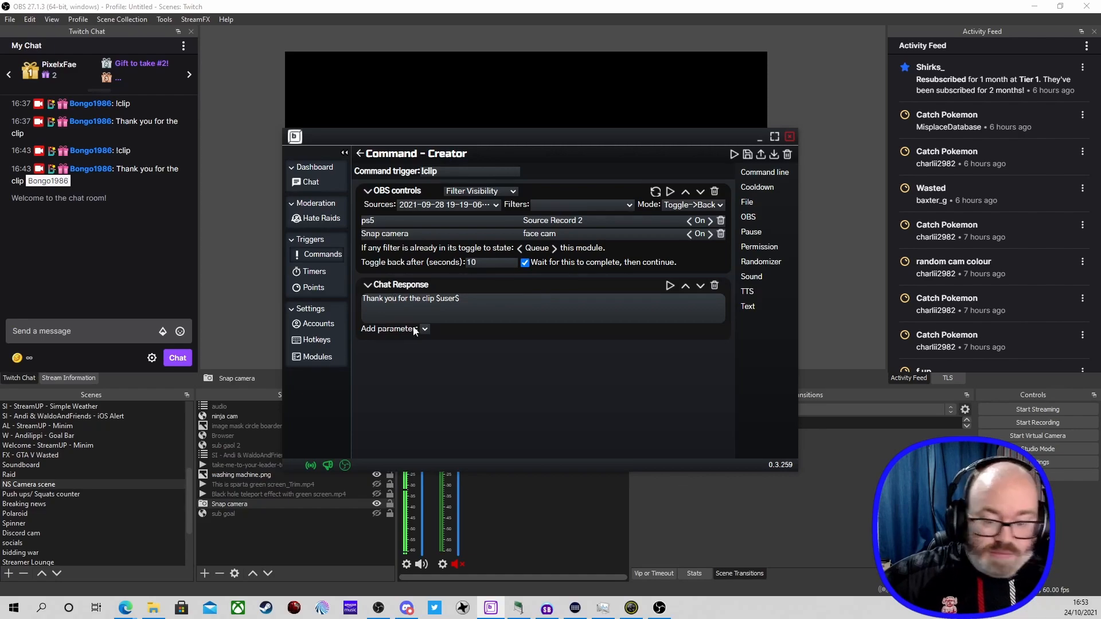
# Return to OBS, switch to the Marbles scene and send !clip in the Twitch chat
pyautogui.click(64, 332)
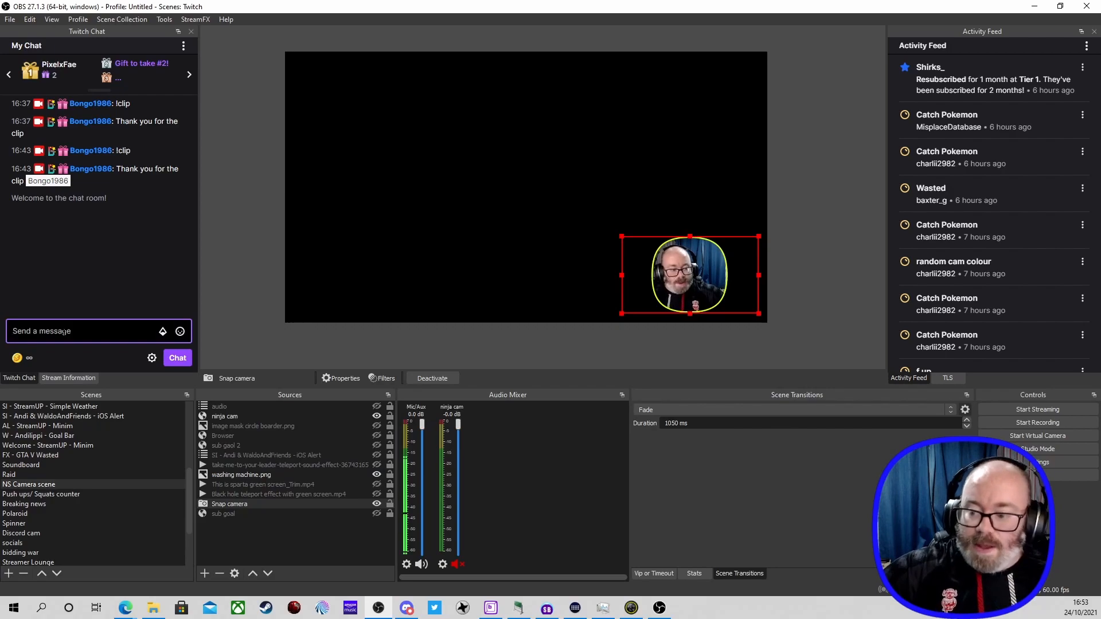
pyautogui.scroll(4, 57, 448)
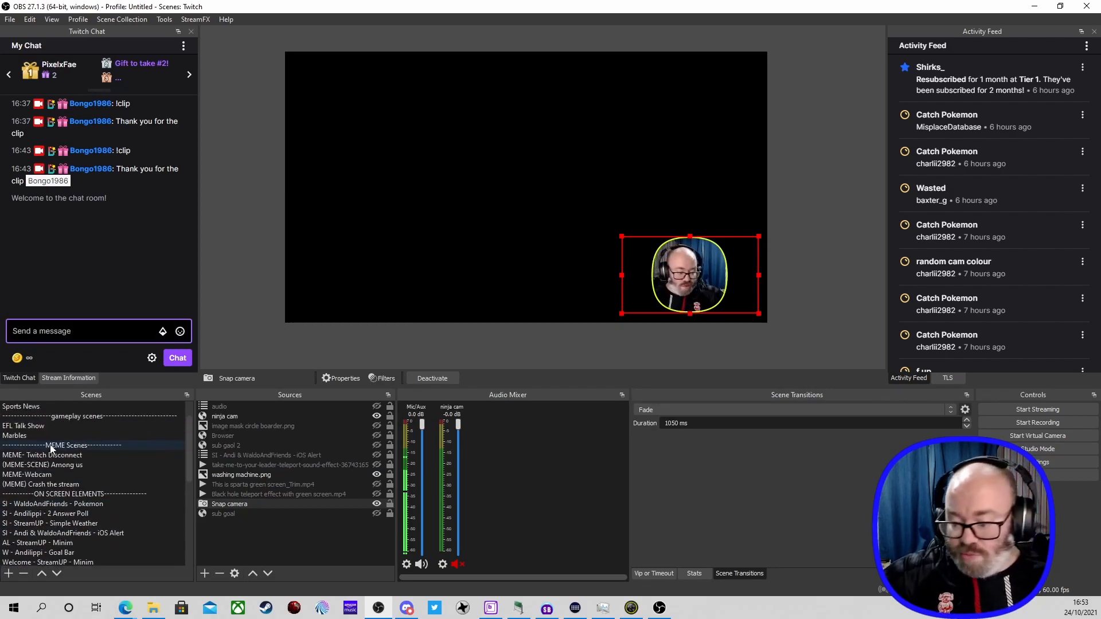
pyautogui.click(41, 436)
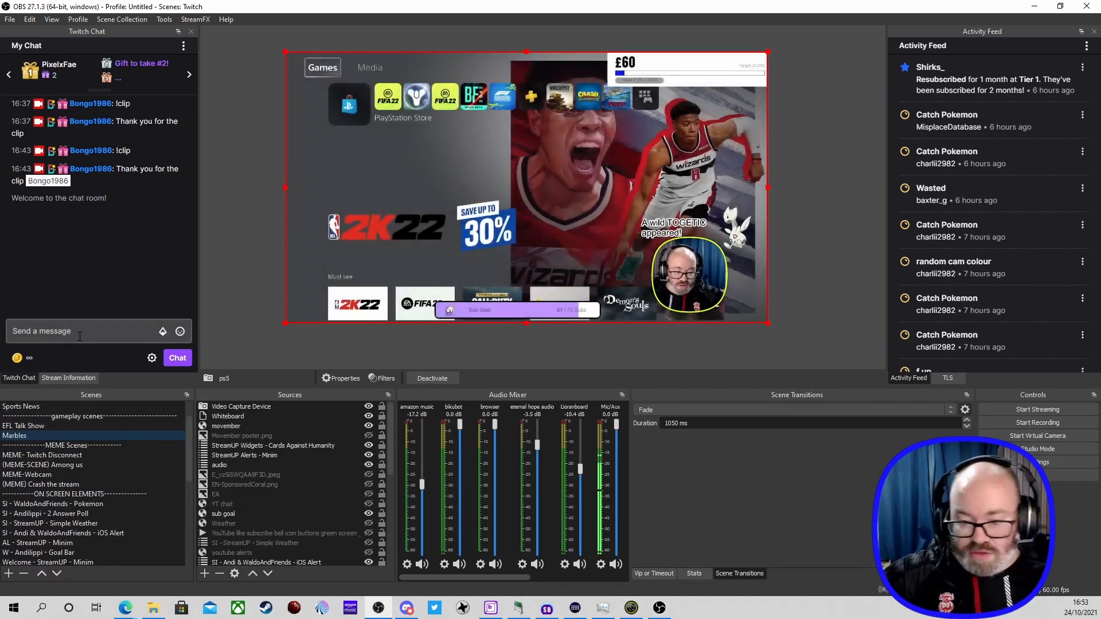
pyautogui.click(77, 332)
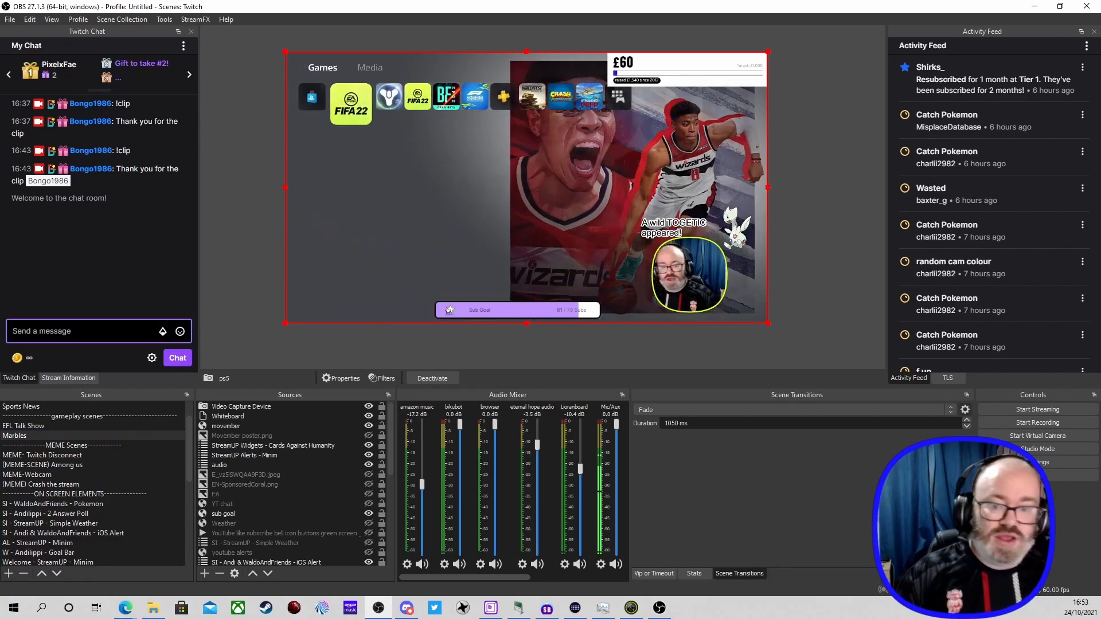
pyautogui.write('!clip')
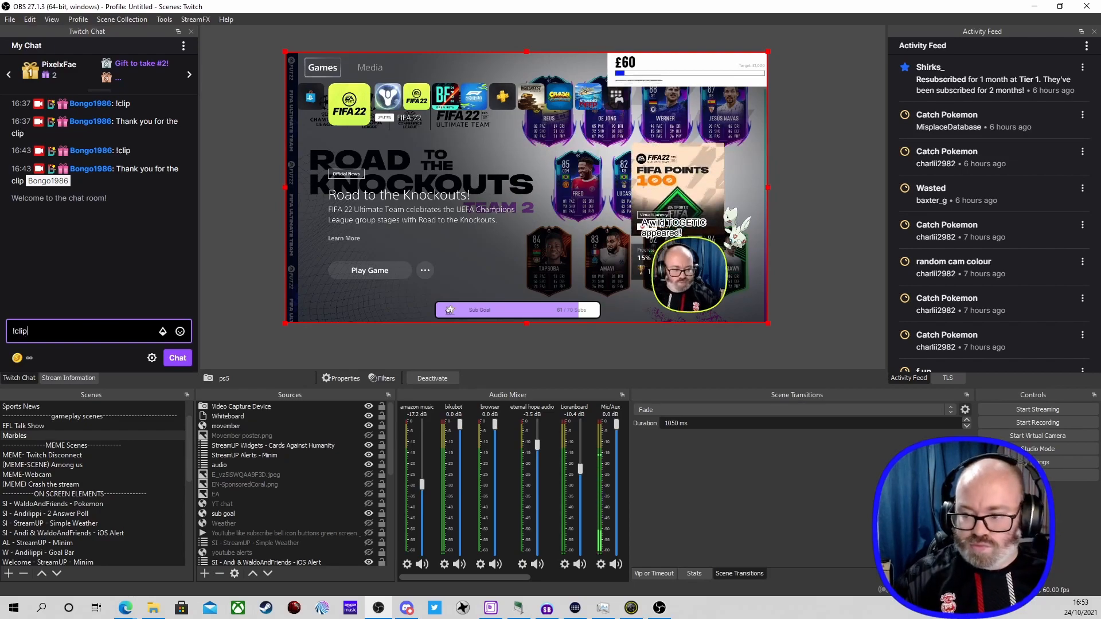
pyautogui.press('Return')
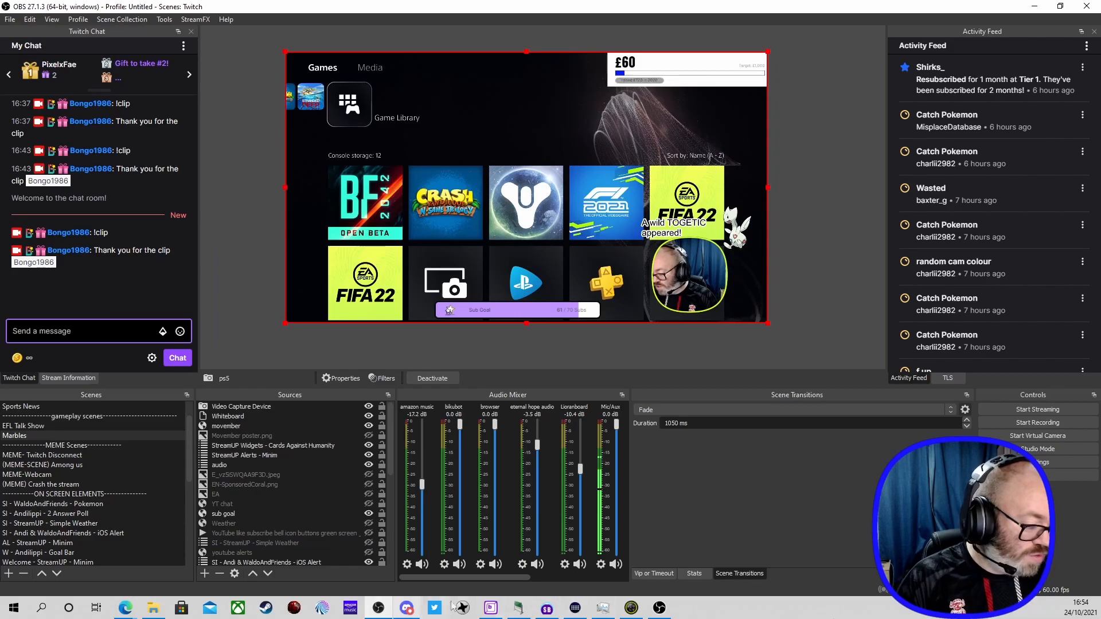
pyautogui.hotkey('alt', 'Tab')
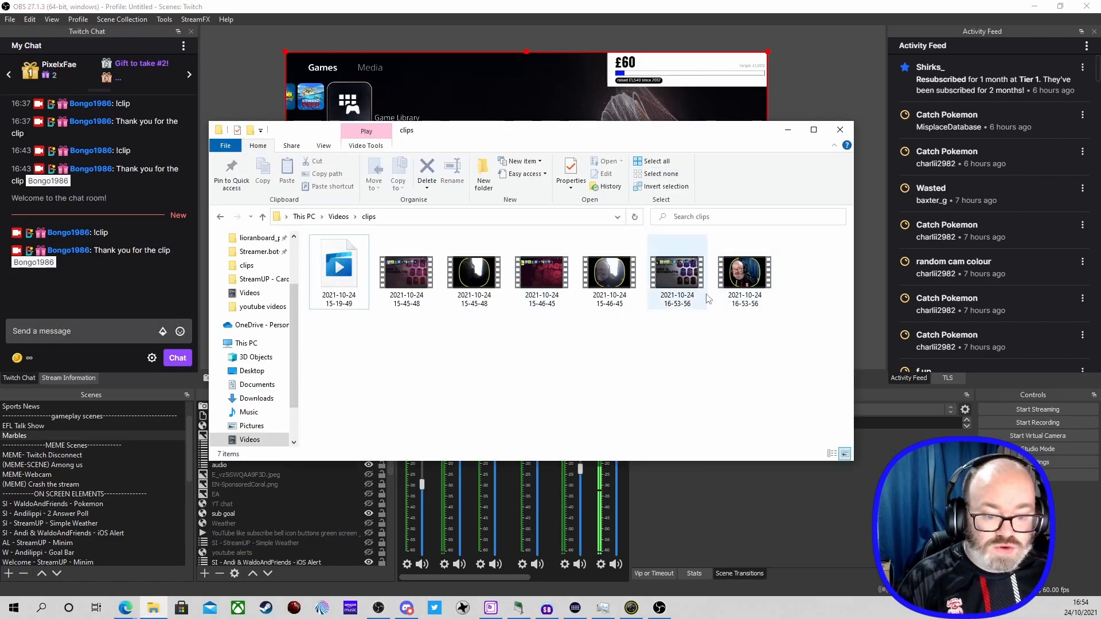
pyautogui.doubleClick(745, 281)
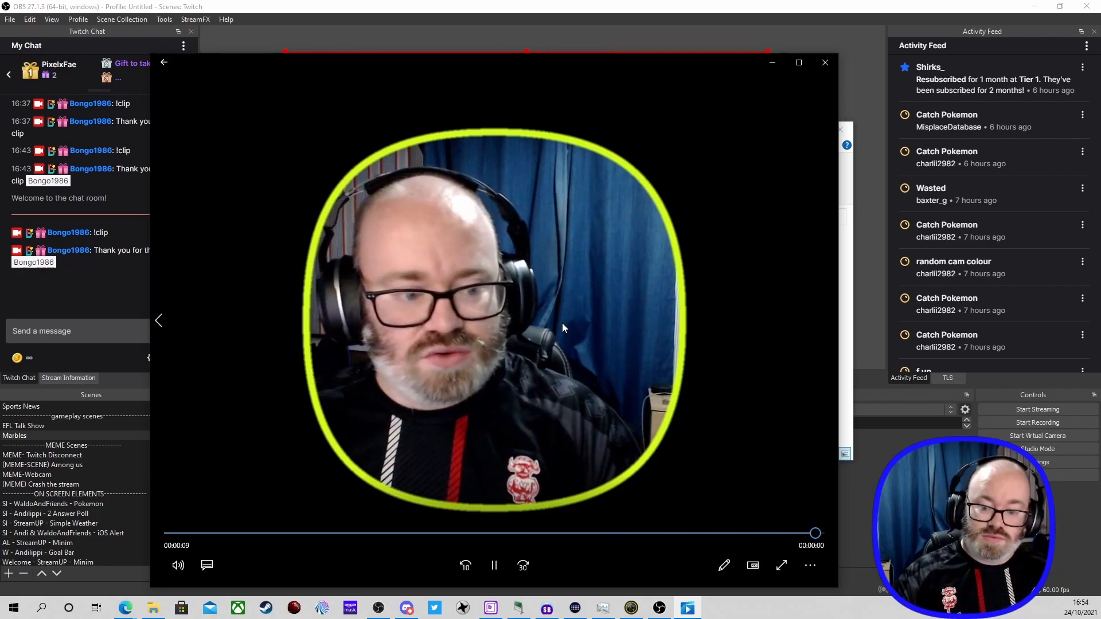
pyautogui.click(824, 66)
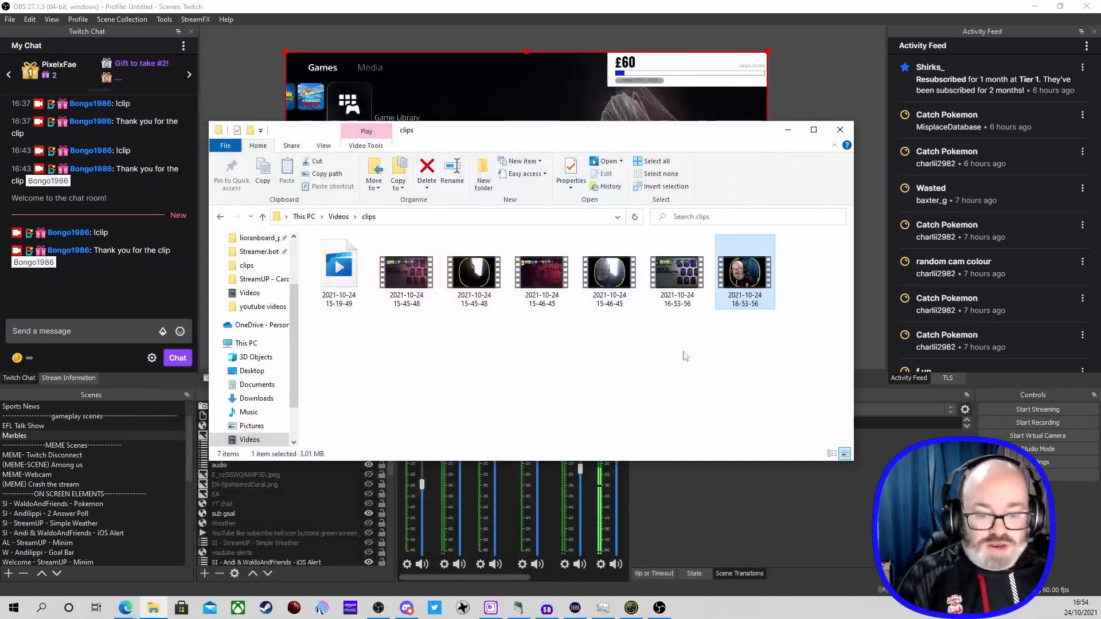
pyautogui.doubleClick(689, 281)
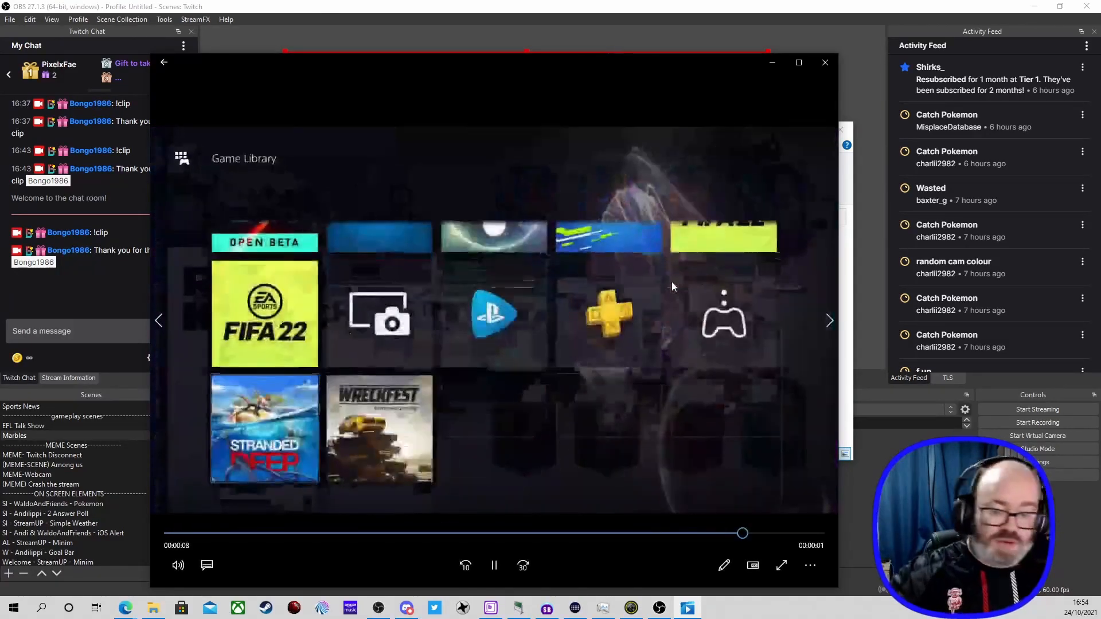
pyautogui.click(825, 63)
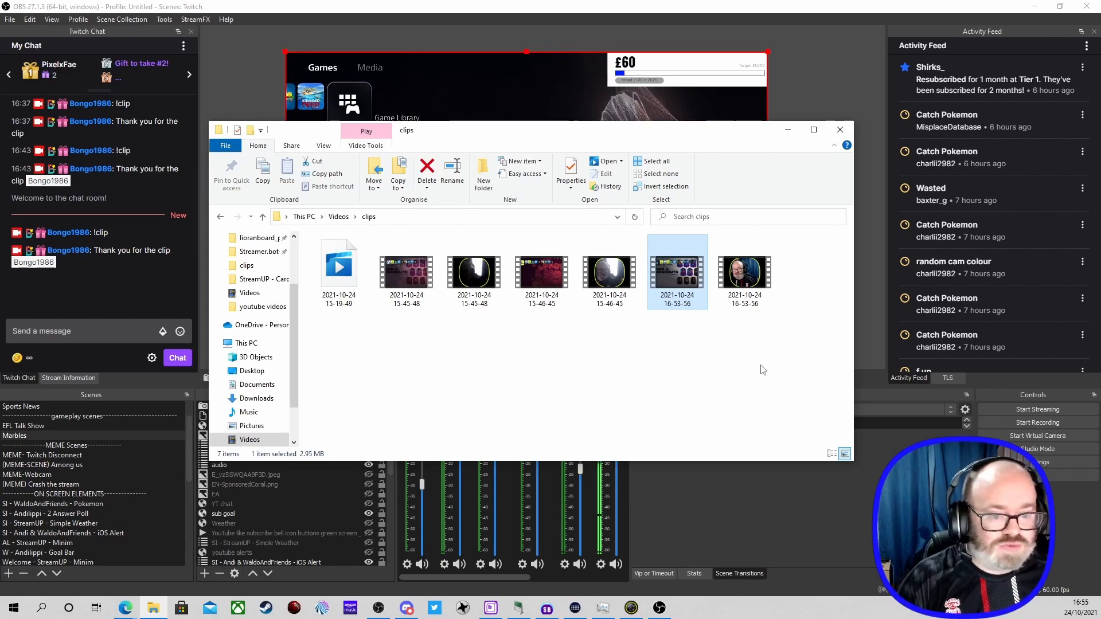
pyautogui.click(787, 129)
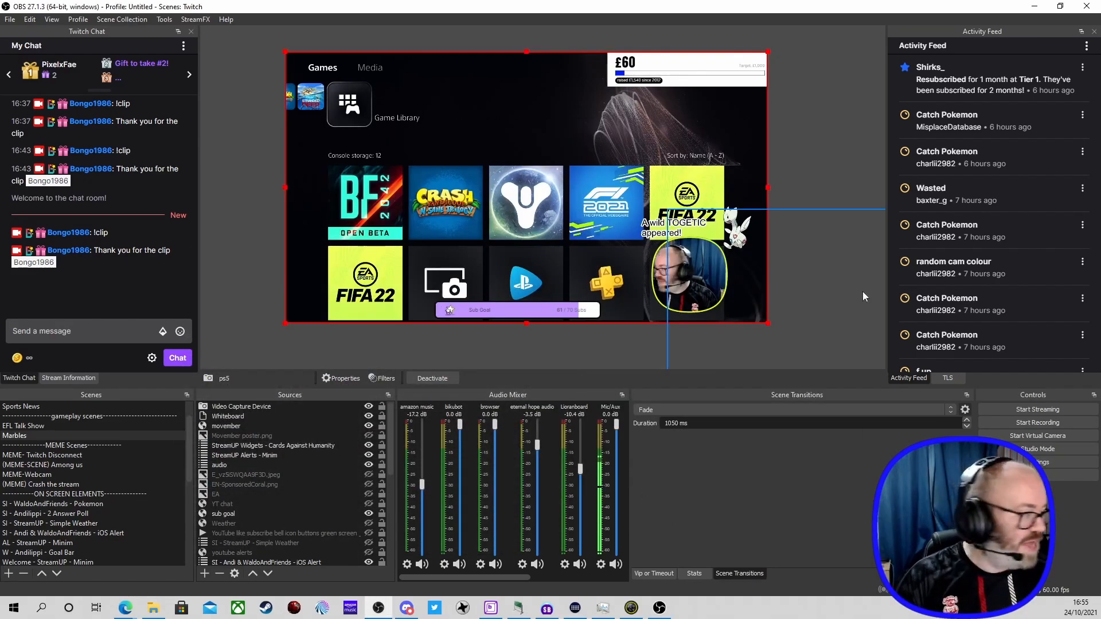